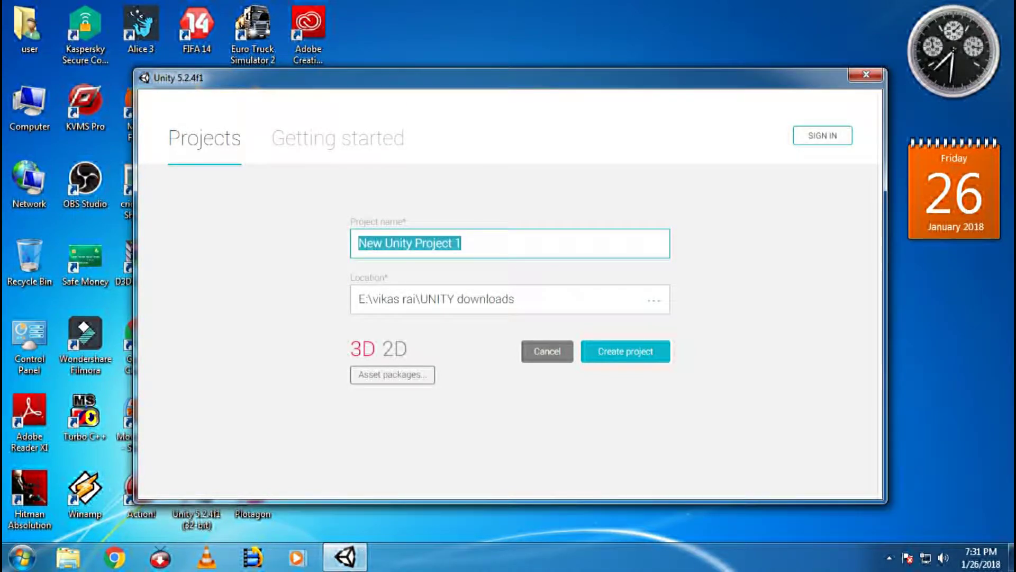
Name the new 3D project "proj 1" and create it.
text(proj 1)
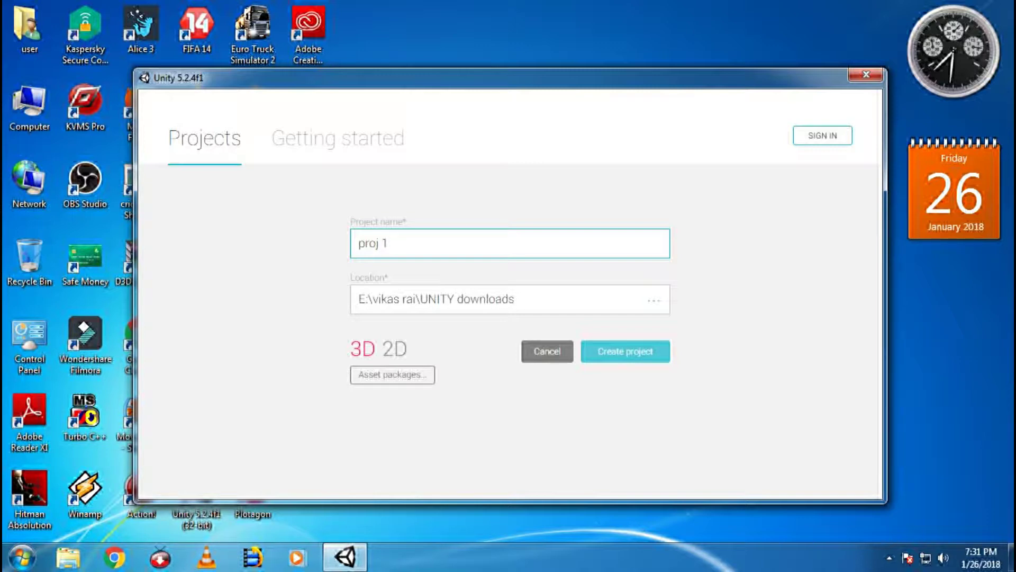
click(625, 351)
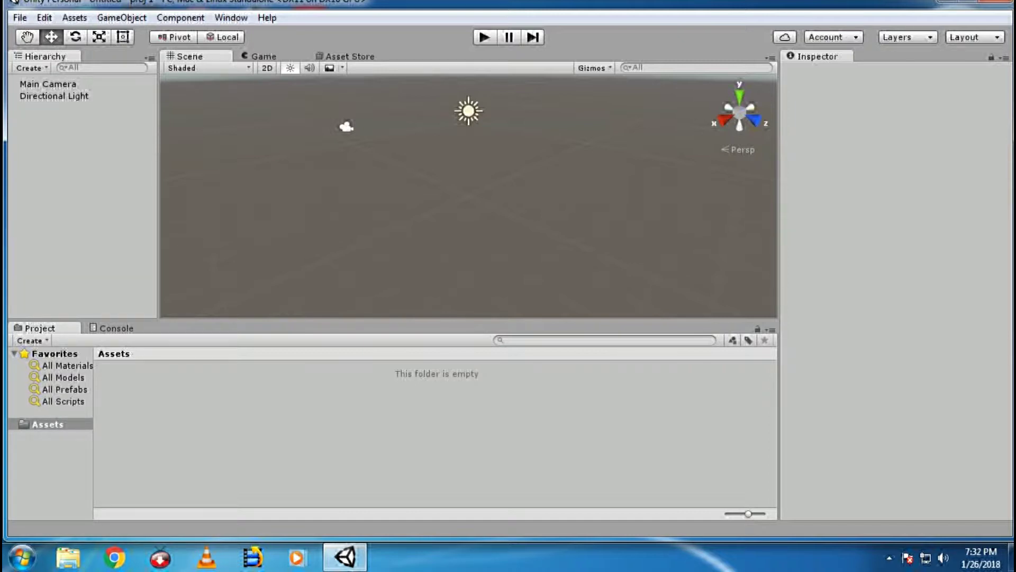
Dock the Game view beside the Scene view so that both are shown at once.
key(ctrl+2)
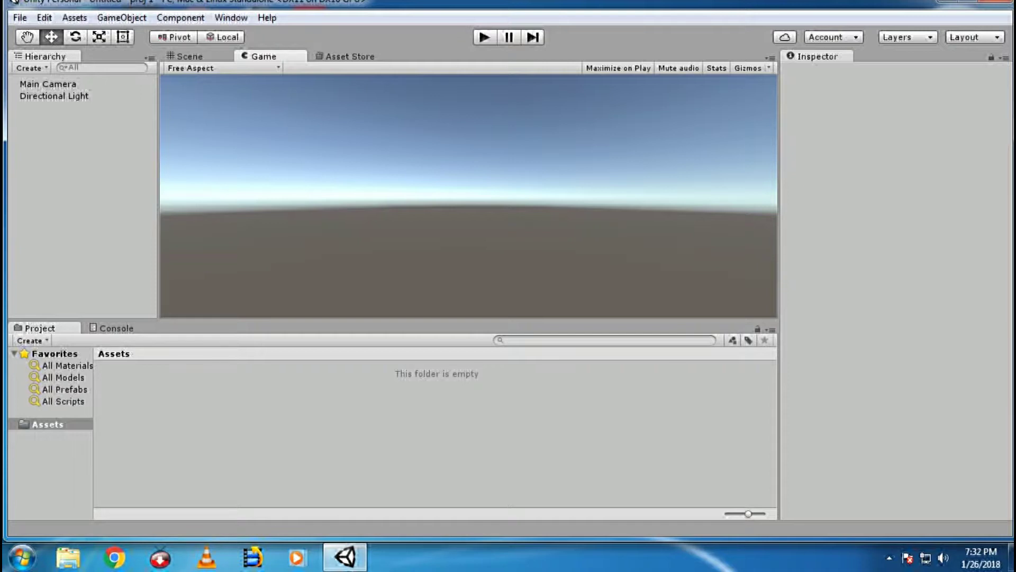
key(ctrl+1)
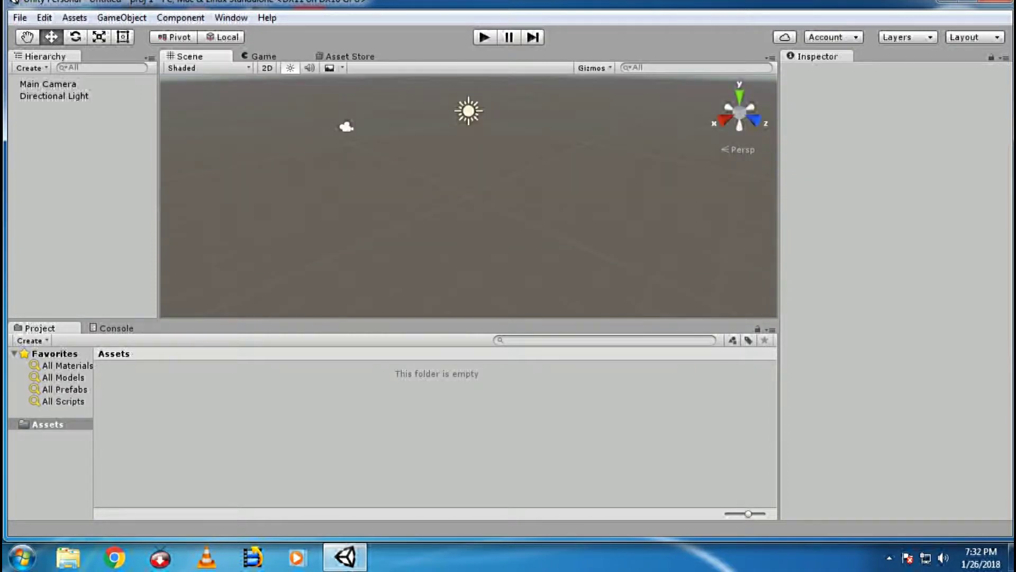
drag(263, 56, 675, 175)
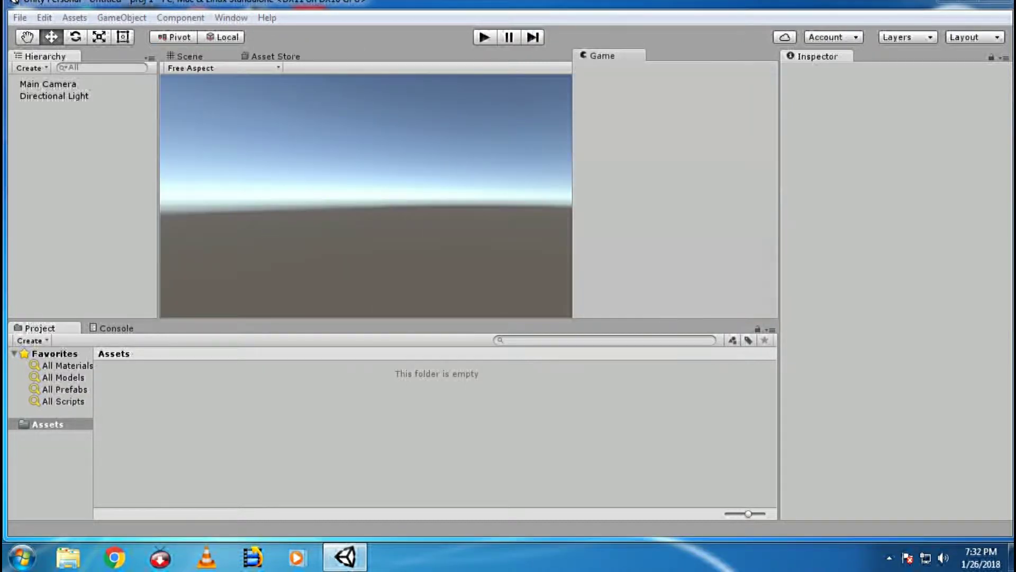
drag(603, 56, 604, 56)
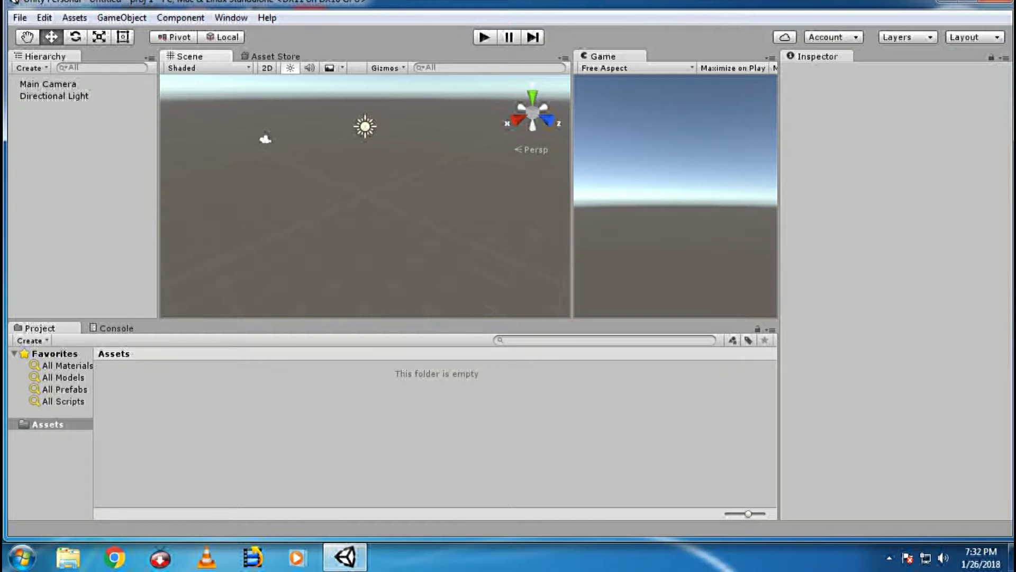
Cycle through the Hand, Move, Rotate, Scale and Rect tools, and return to the Hand tool.
key(q)
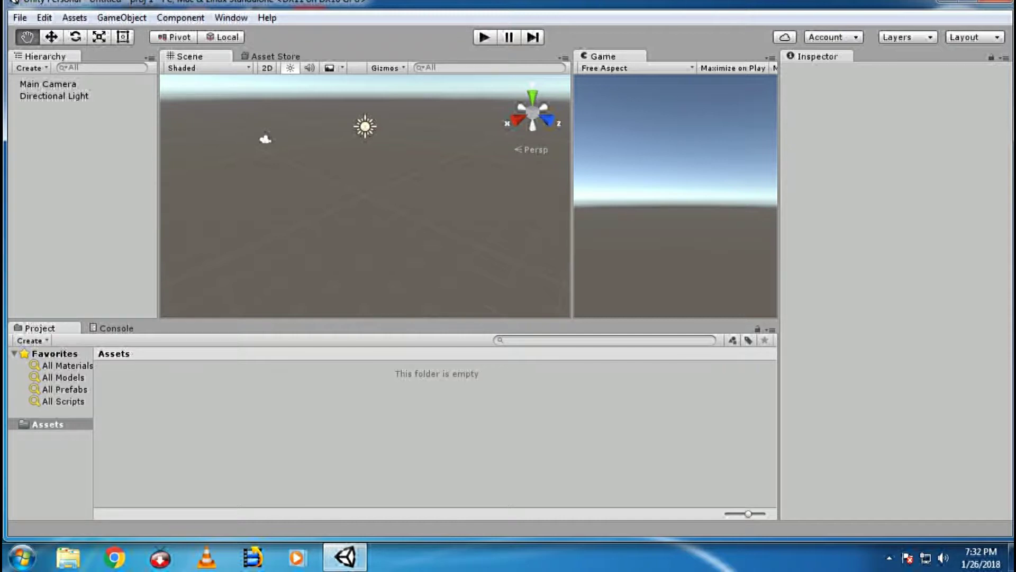
drag(365, 196, 426, 248)
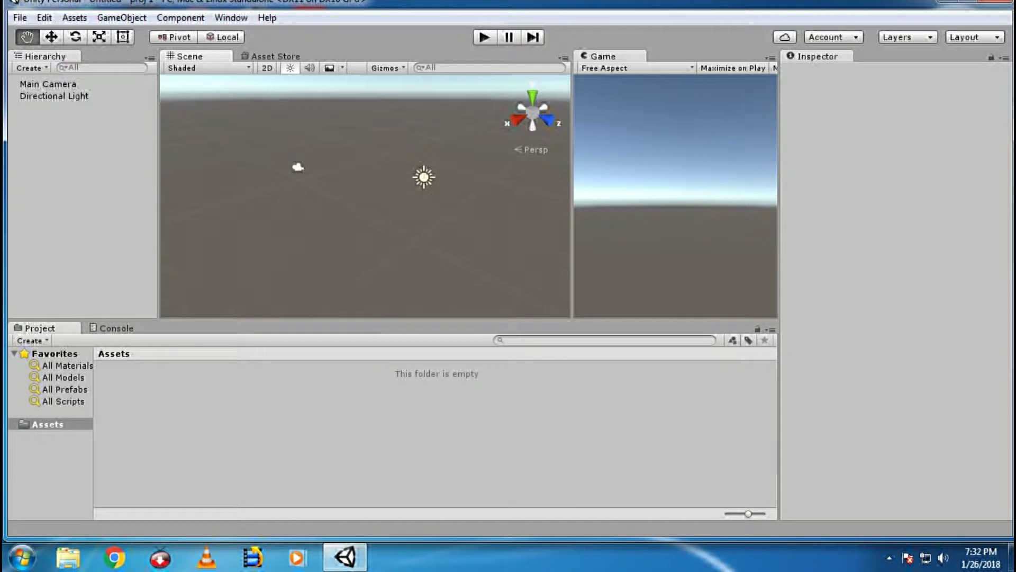
key(w)
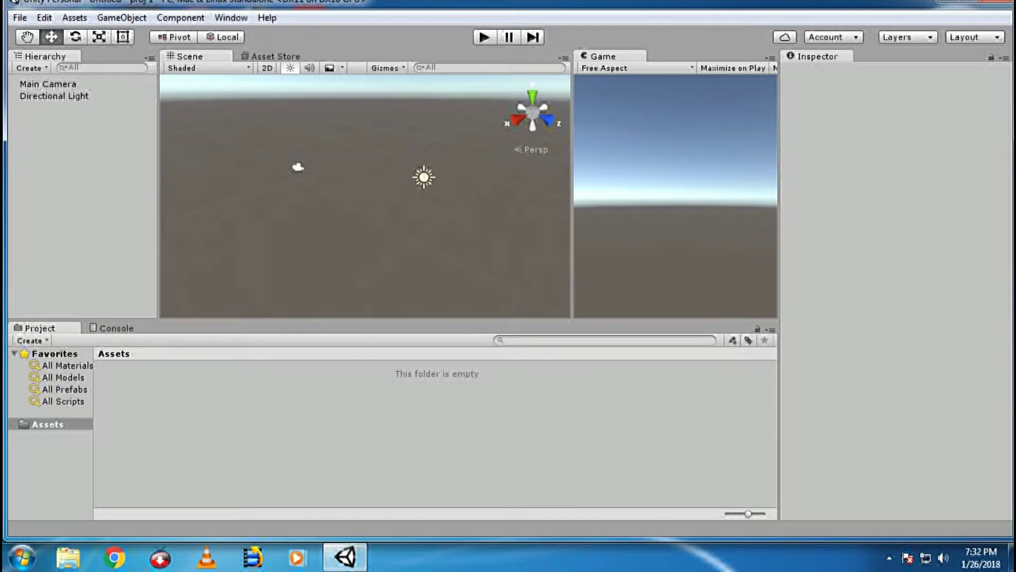
key(e)
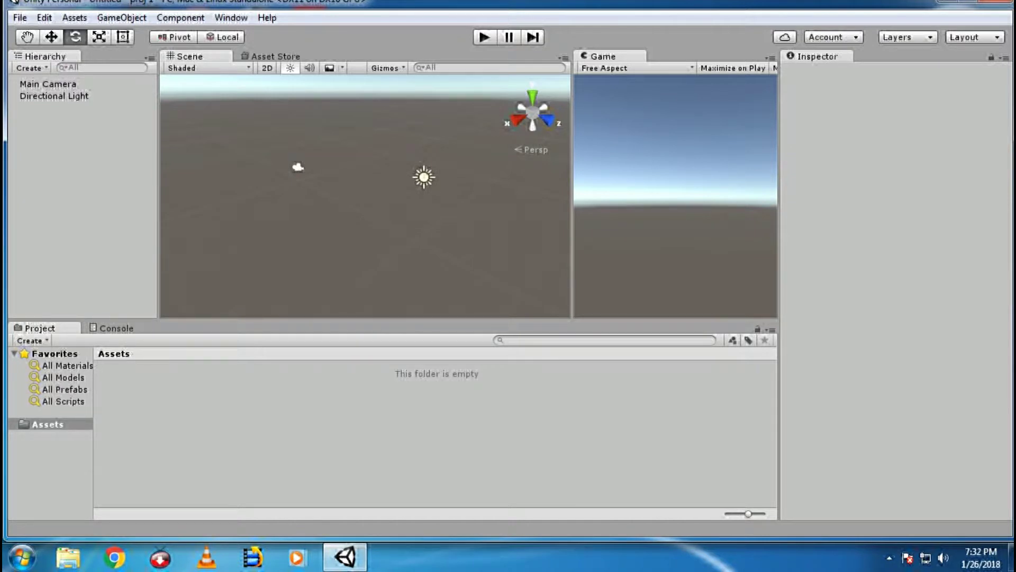
key(r)
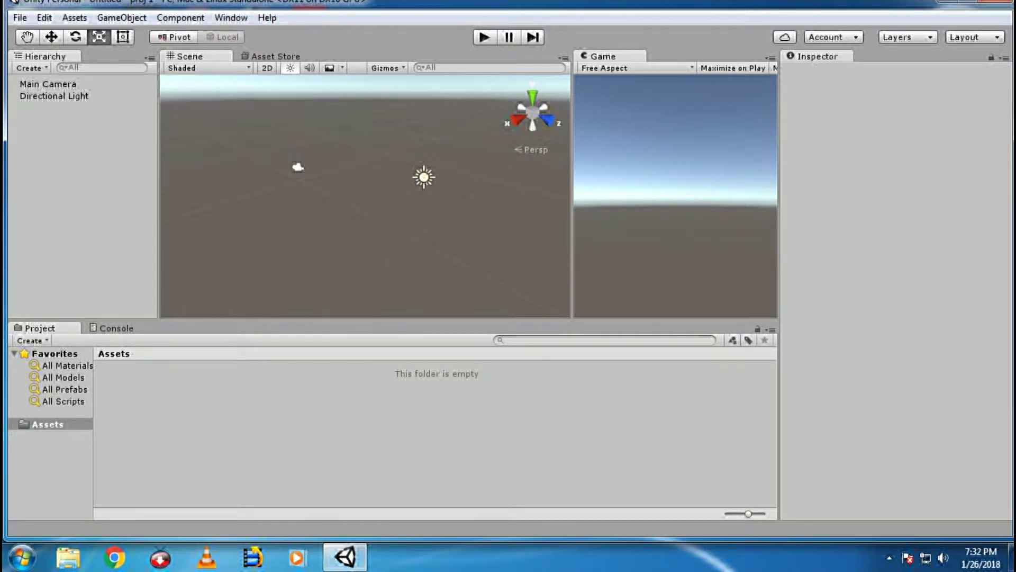
key(q)
key(w)
key(e)
key(r)
key(t)
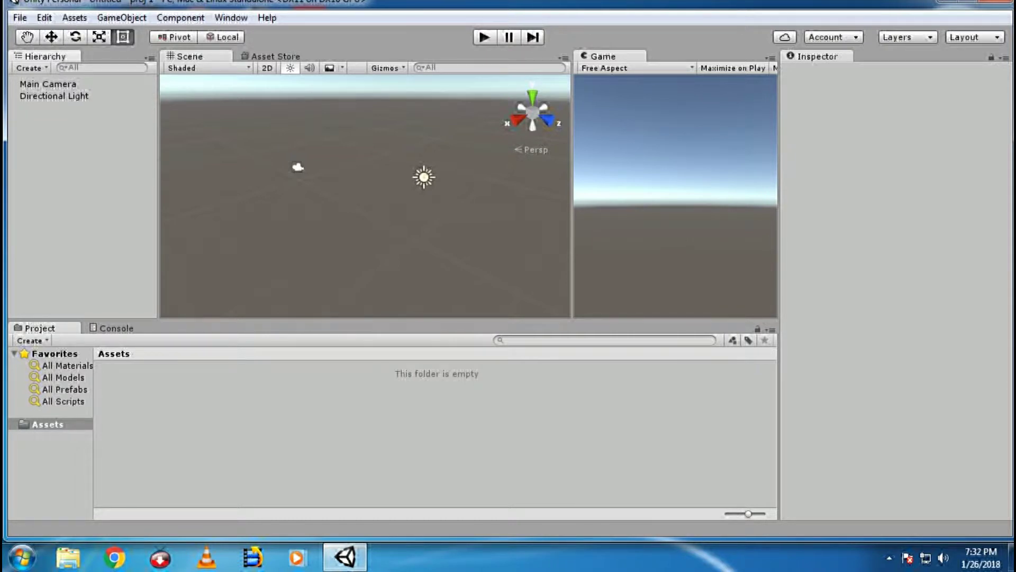
key(q)
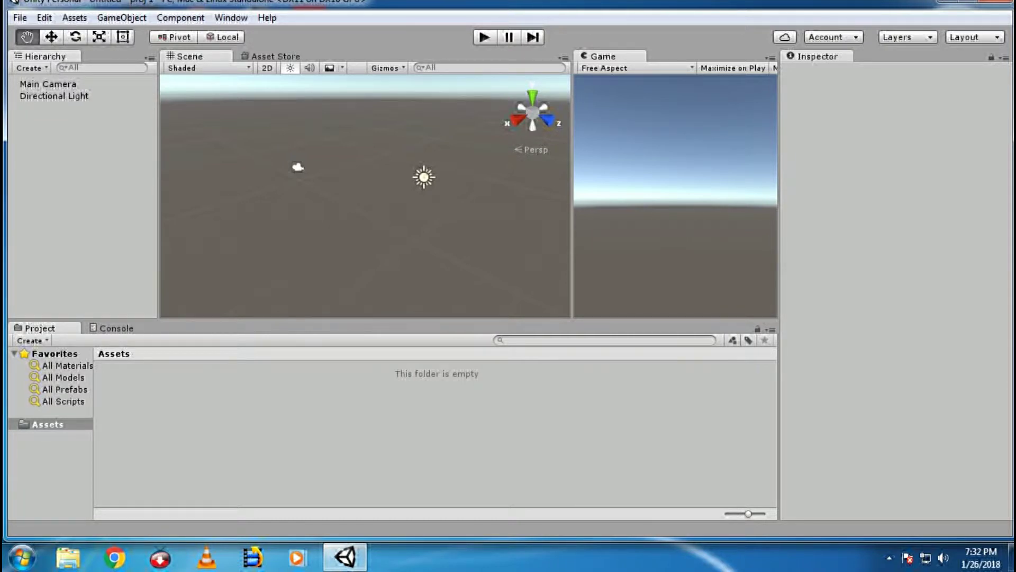
Add a 3D Plane object to the scene.
click(31, 68)
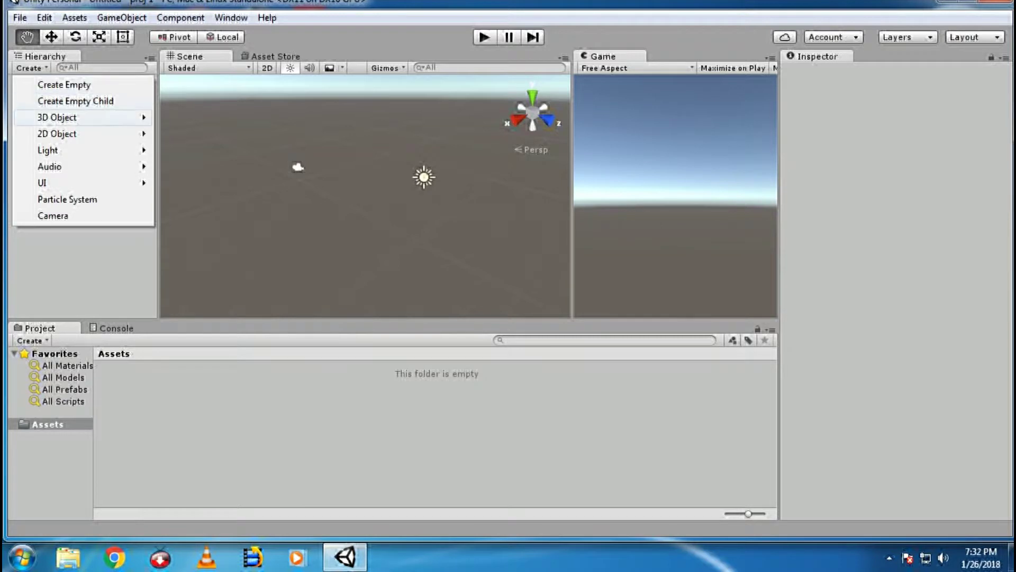
mouse_move(57, 117)
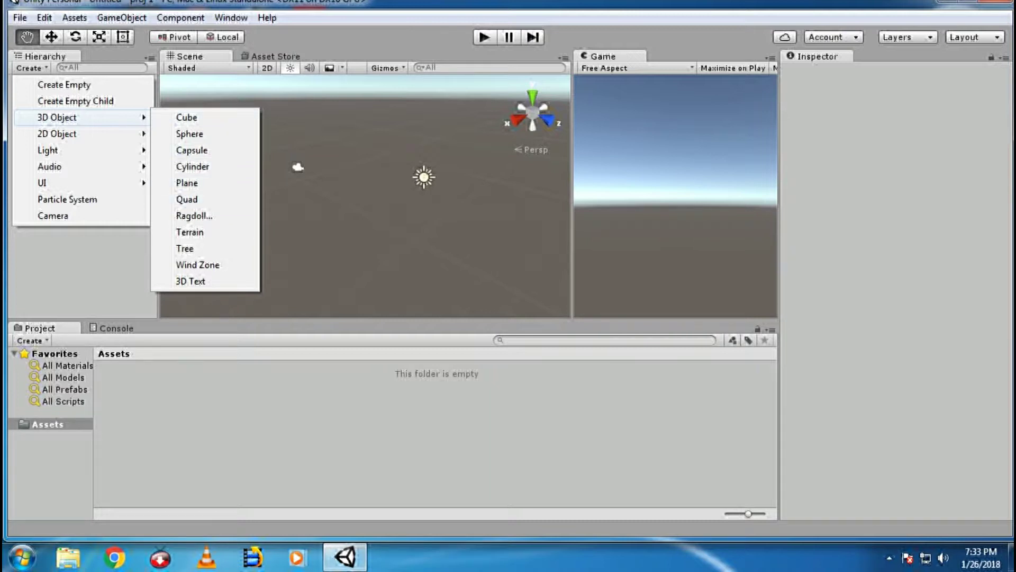
click(187, 183)
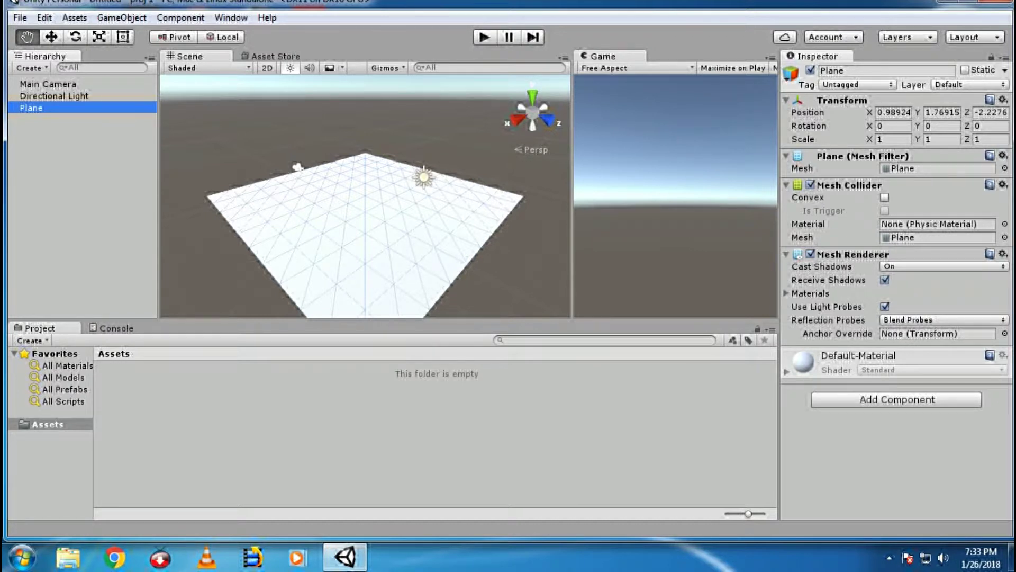
drag(365, 212, 417, 247)
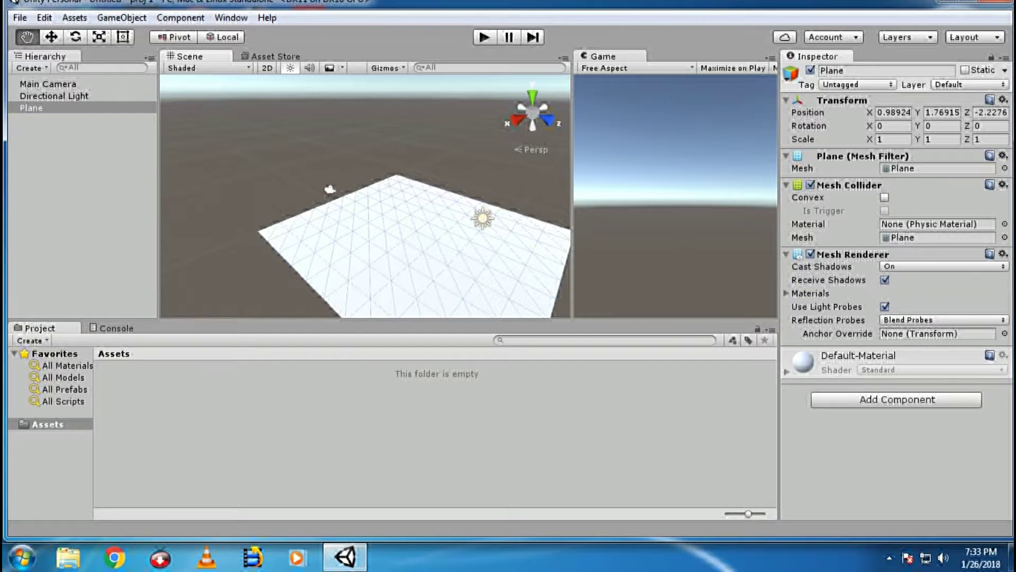
Move the Main Camera slightly within the scene using the Move tool.
key(w)
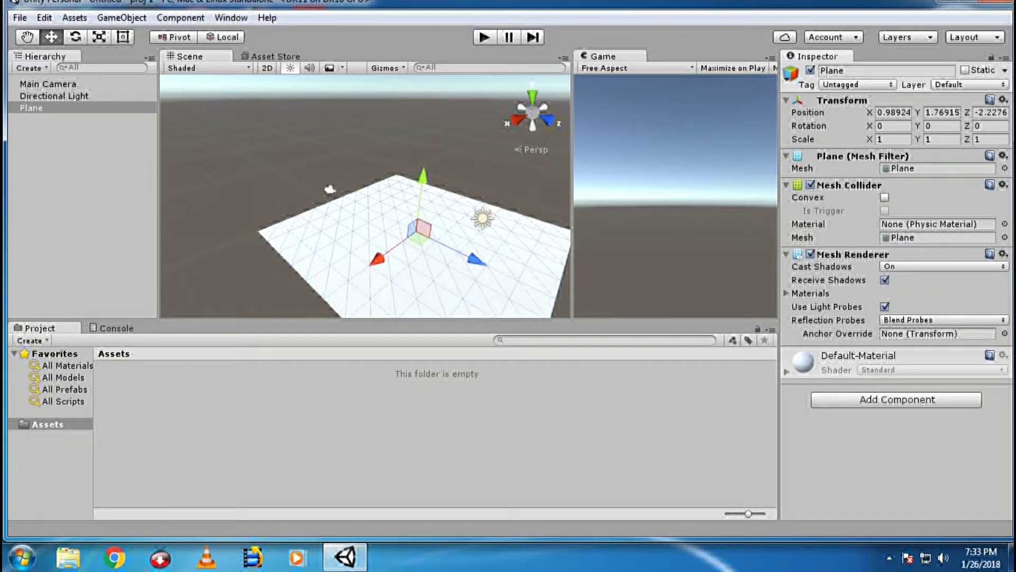
click(330, 189)
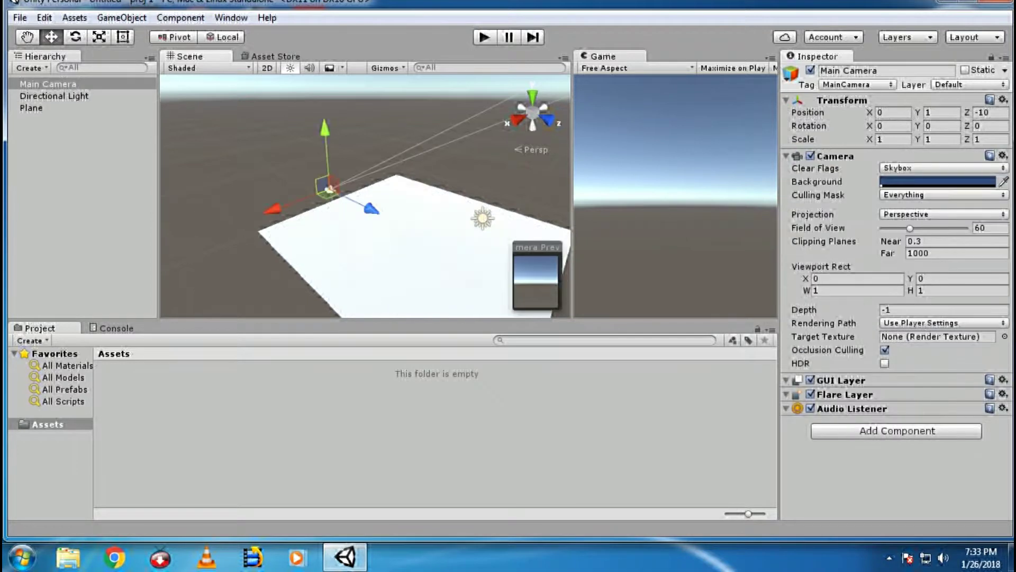
mouse_move(329, 189)
mouse_down()
mouse_move(389, 214)
mouse_move(320, 186)
mouse_up()
Move the plane along its Z axis to about -4.92, and delete the plane from the scene.
click(391, 233)
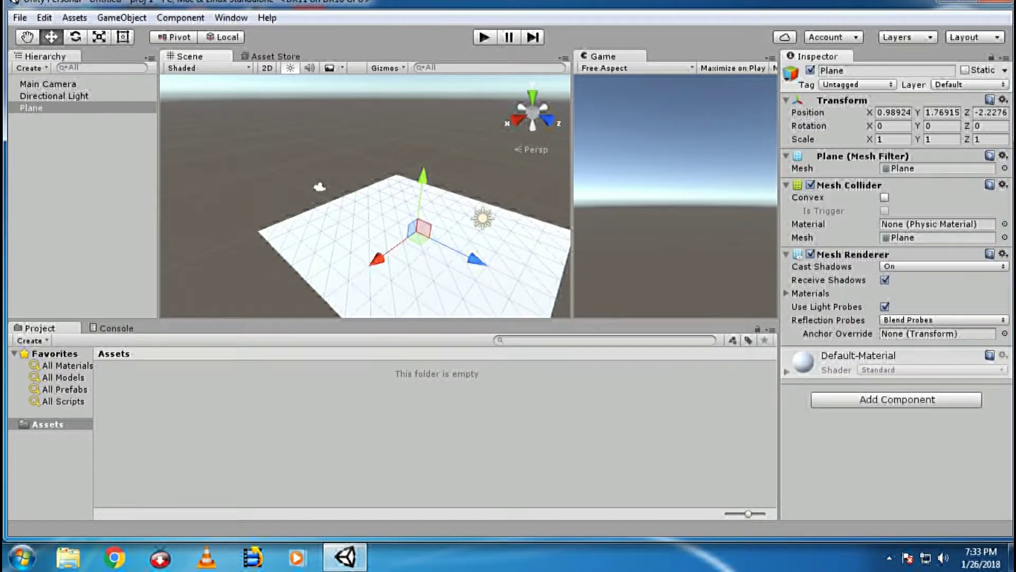
drag(475, 259, 451, 230)
click(450, 249)
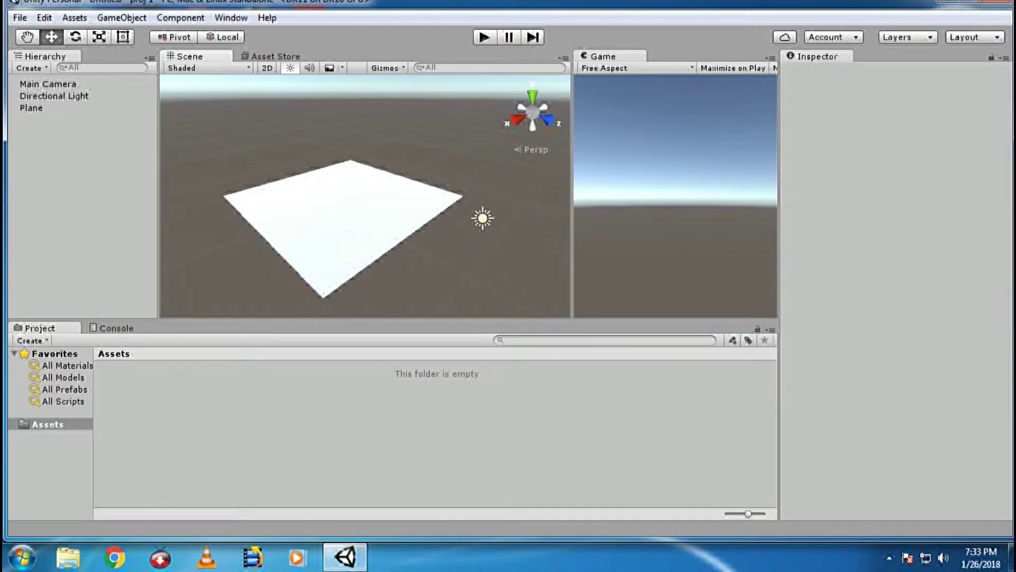
mouse_move(388, 217)
mouse_down()
mouse_move(511, 275)
mouse_move(389, 217)
mouse_up()
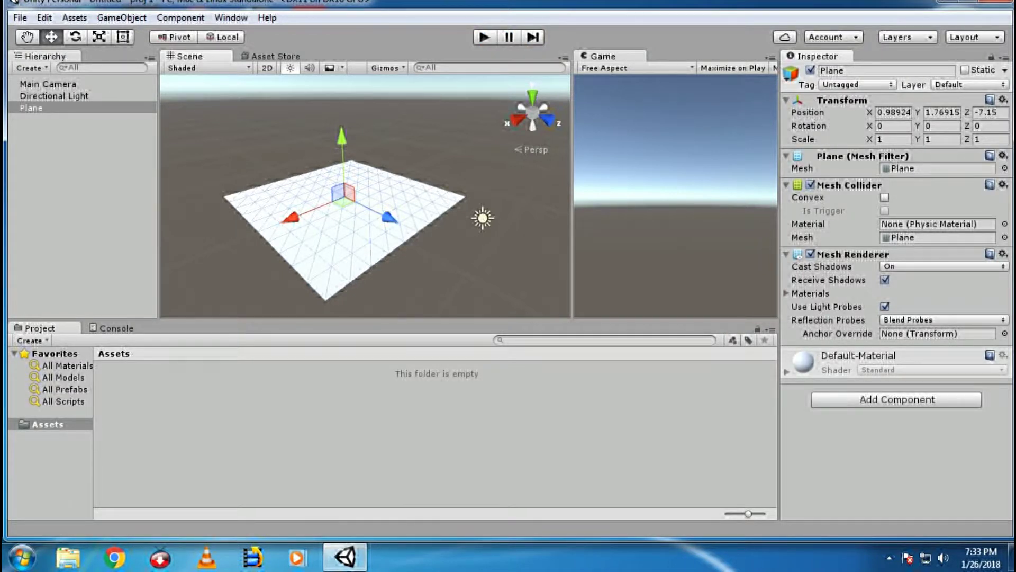
drag(390, 218, 424, 233)
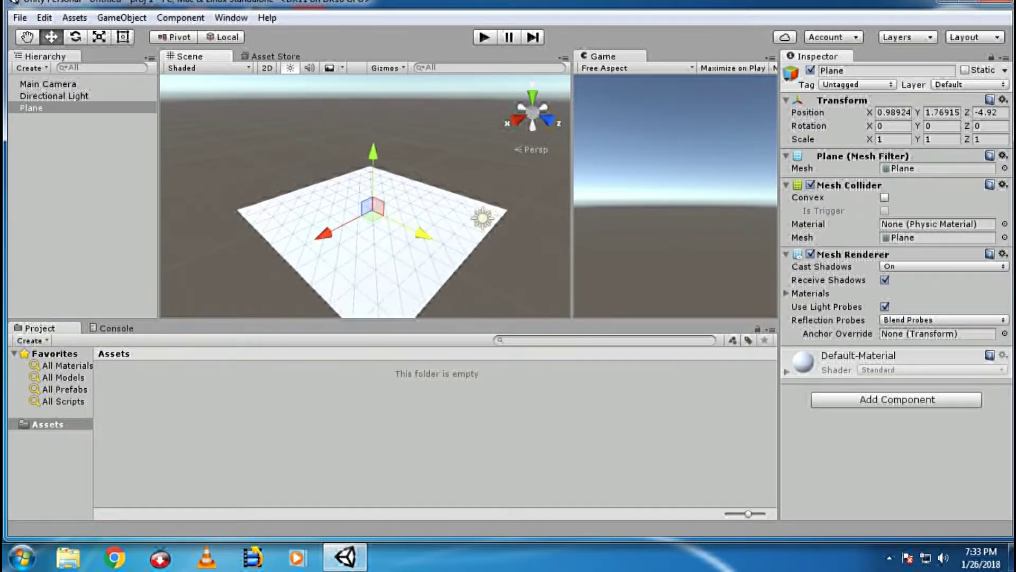
key(Delete)
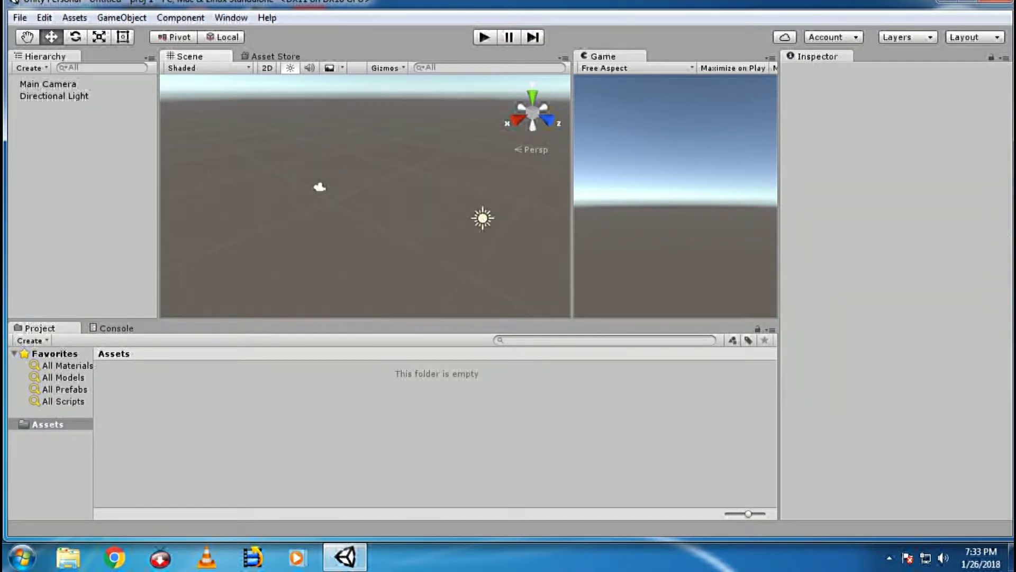
Add a 3D Cube object to the scene and move it vertically to Y 2.05.
click(32, 68)
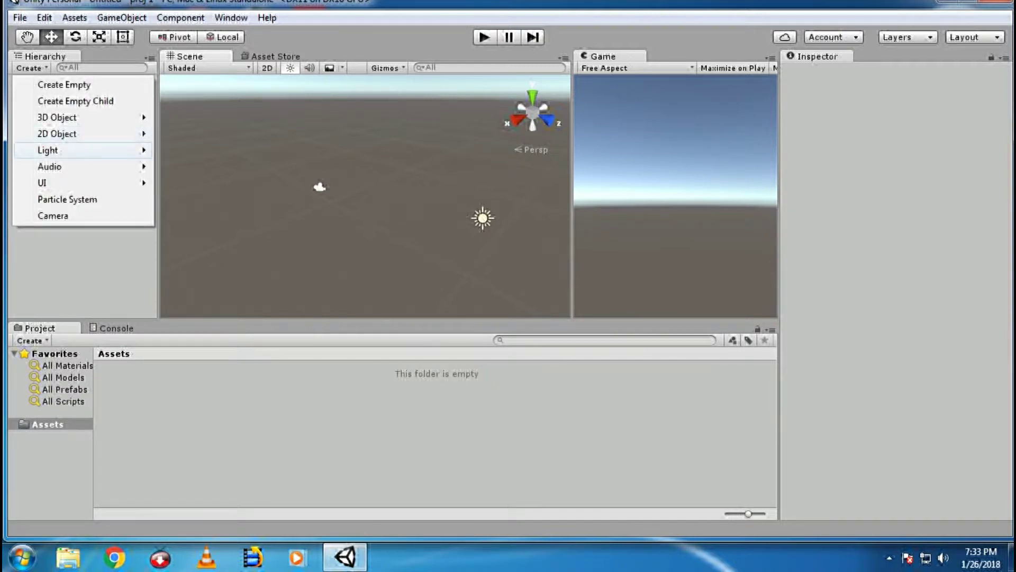
mouse_move(57, 134)
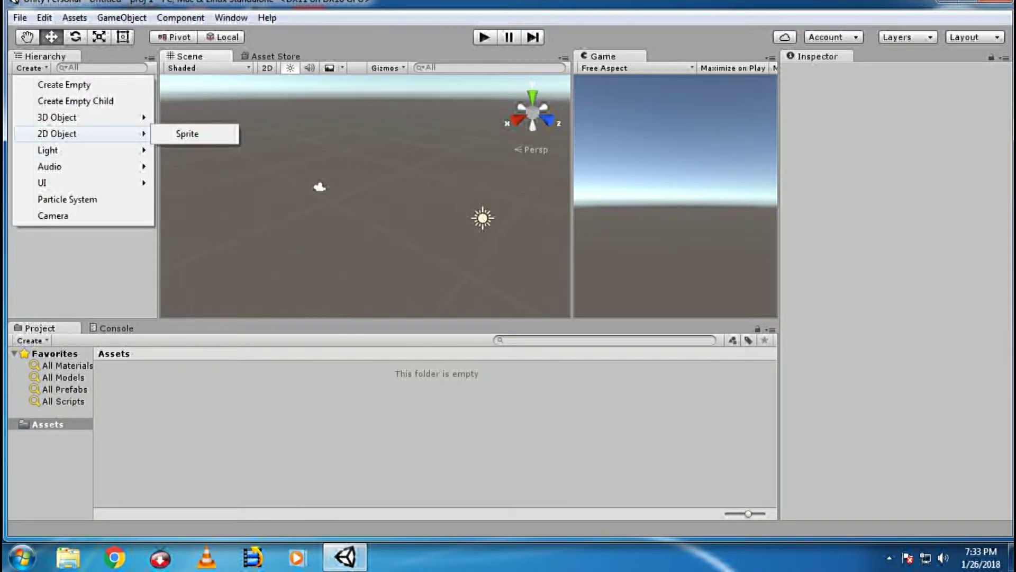
click(186, 116)
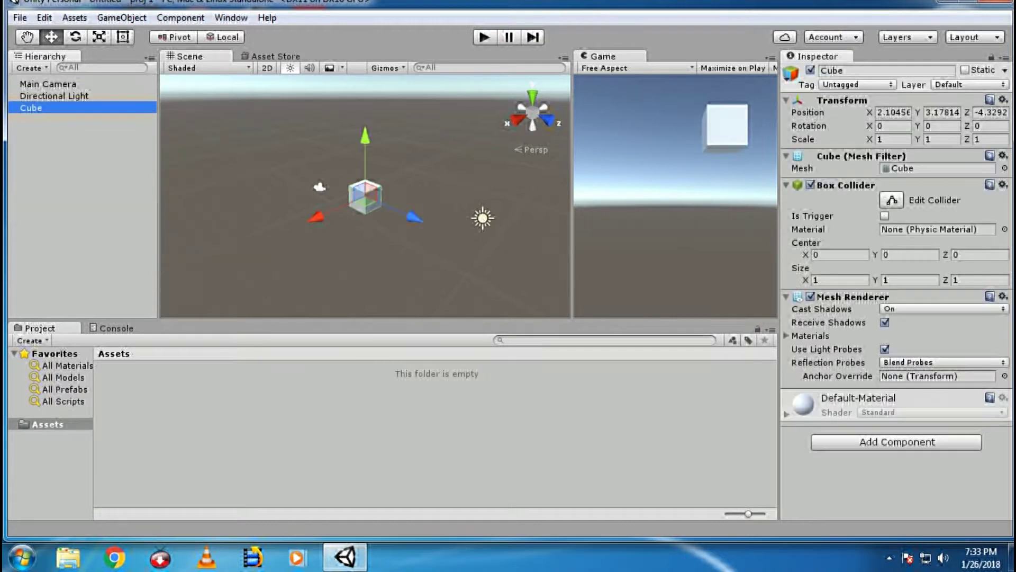
drag(365, 136, 365, 114)
drag(921, 112, 912, 113)
Move the cube below the camera to position Y -0.77 and Z -3.77.
mouse_move(365, 218)
middle_down()
mouse_move(377, 114)
mouse_move(368, 228)
middle_up()
scroll(368, 228, up, 3)
scroll(365, 196, down, 5)
scroll(366, 196, up, 8)
scroll(365, 196, down, 7)
right_drag(367, 228, 376, 207)
scroll(365, 196, down, 3)
scroll(365, 196, down, 3)
scroll(366, 196, up, 3)
middle_drag(325, 215, 338, 152)
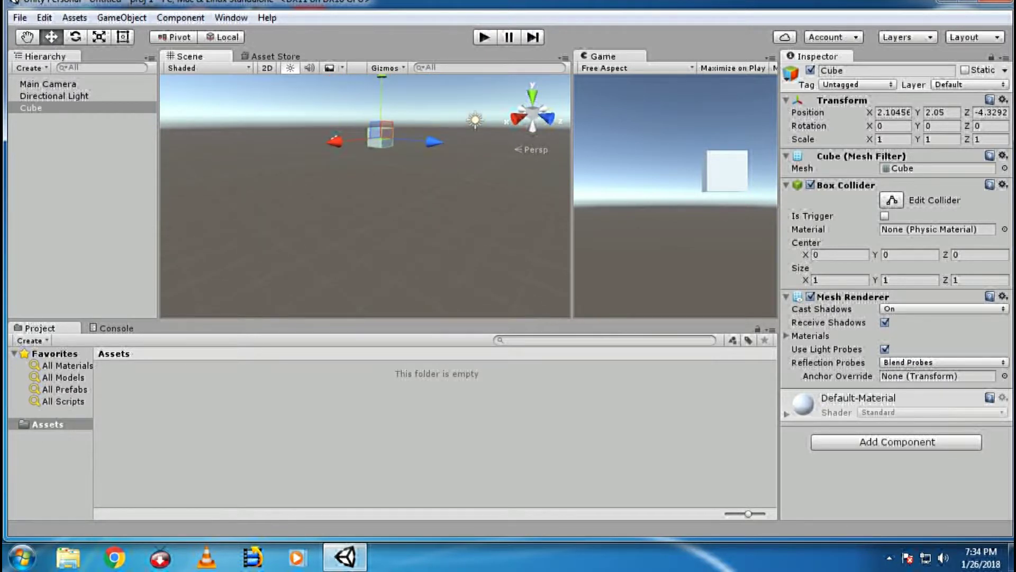
drag(387, 130, 387, 208)
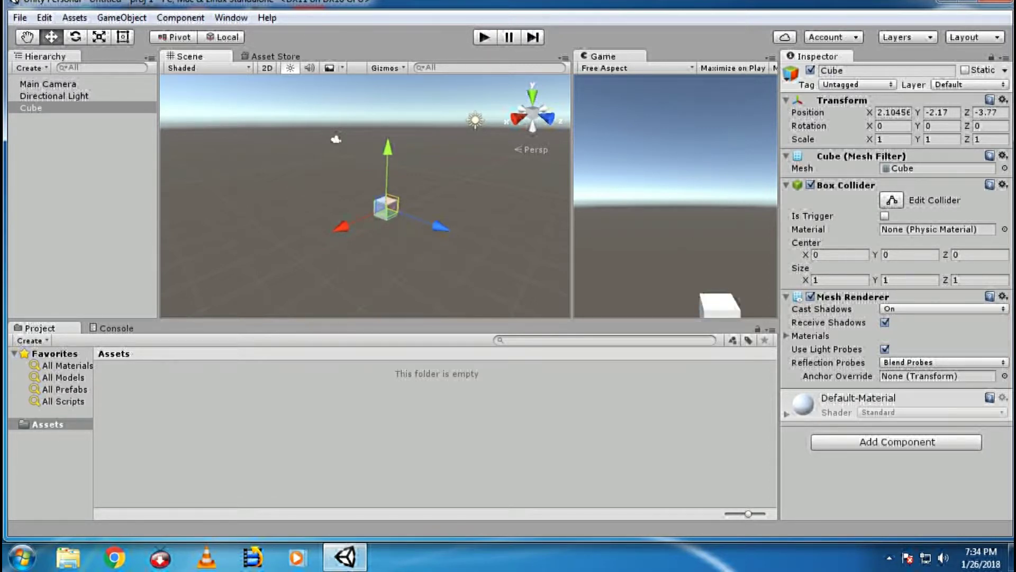
drag(386, 208, 386, 186)
Stretch the cube into a wide floor slab with a scale of X 93.81 and Z 75.34.
drag(869, 139, 1006, 139)
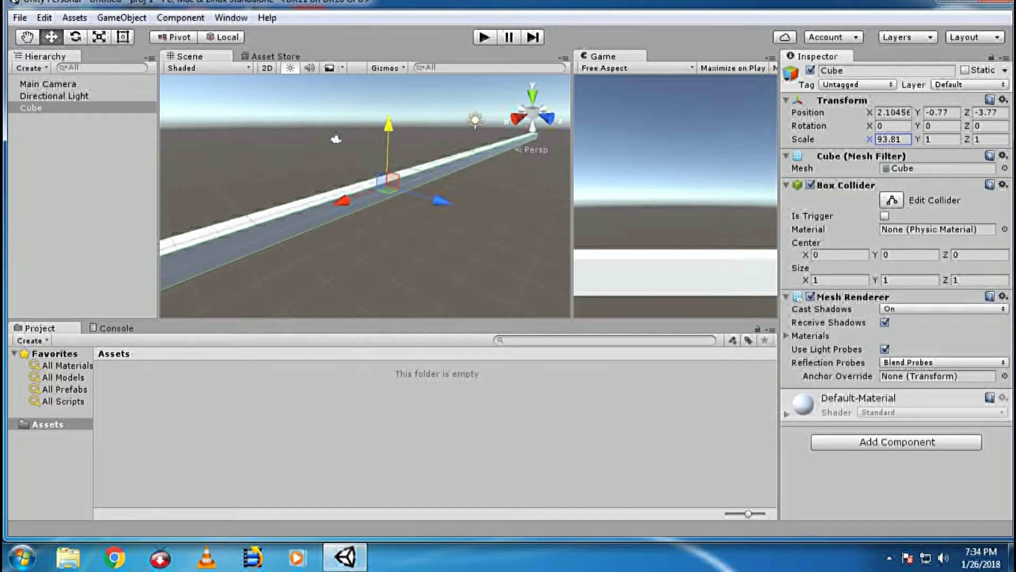
drag(967, 139, 1015, 139)
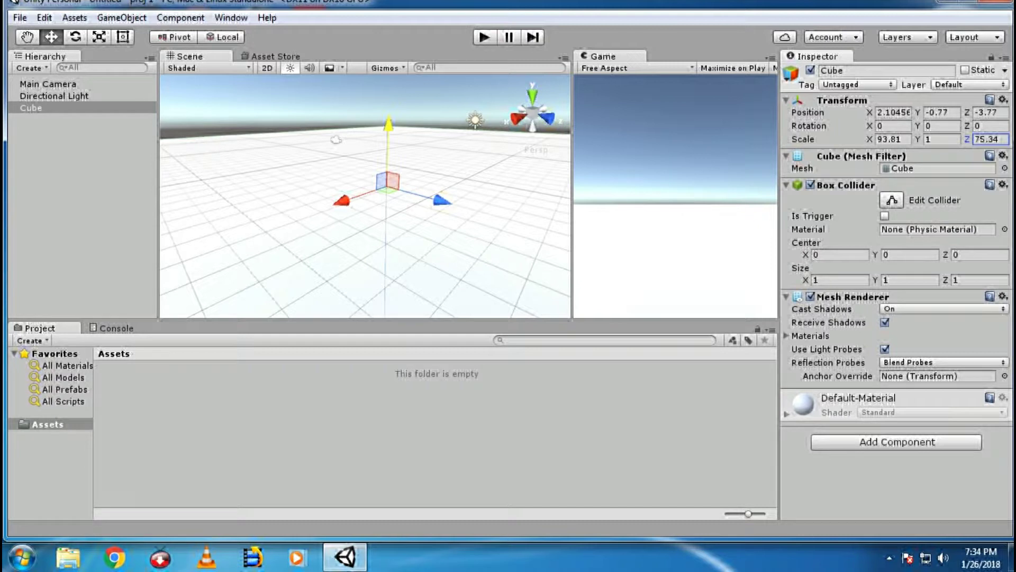
drag(364, 162, 349, 216)
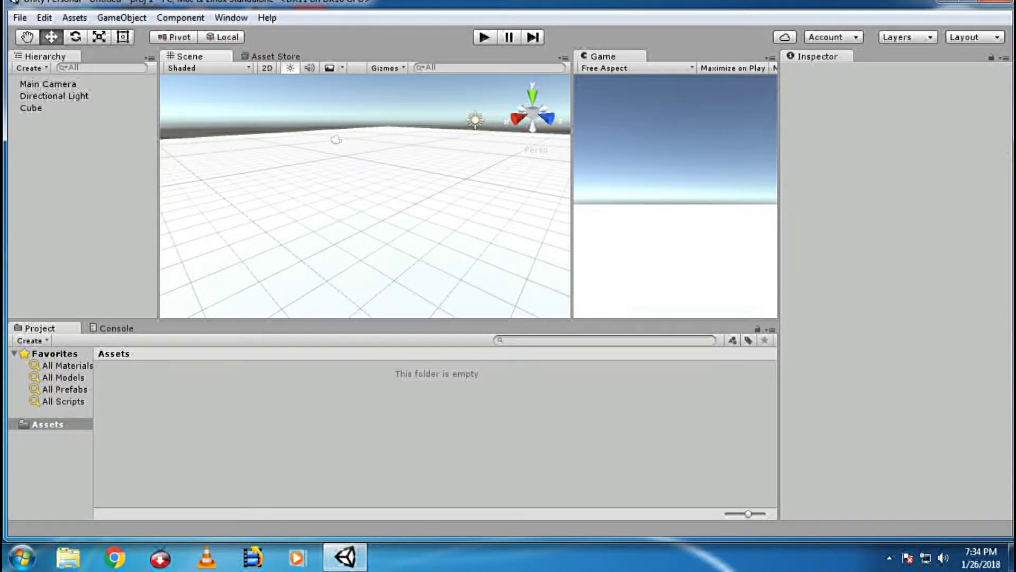
click(349, 216)
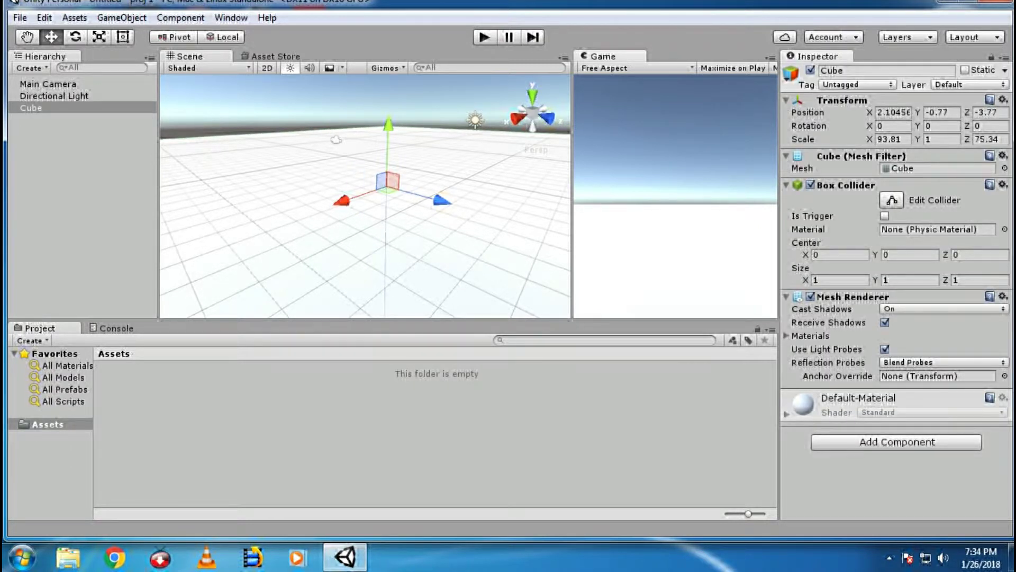
middle_drag(365, 196, 341, 180)
scroll(365, 196, down, 6)
scroll(365, 196, down, 3)
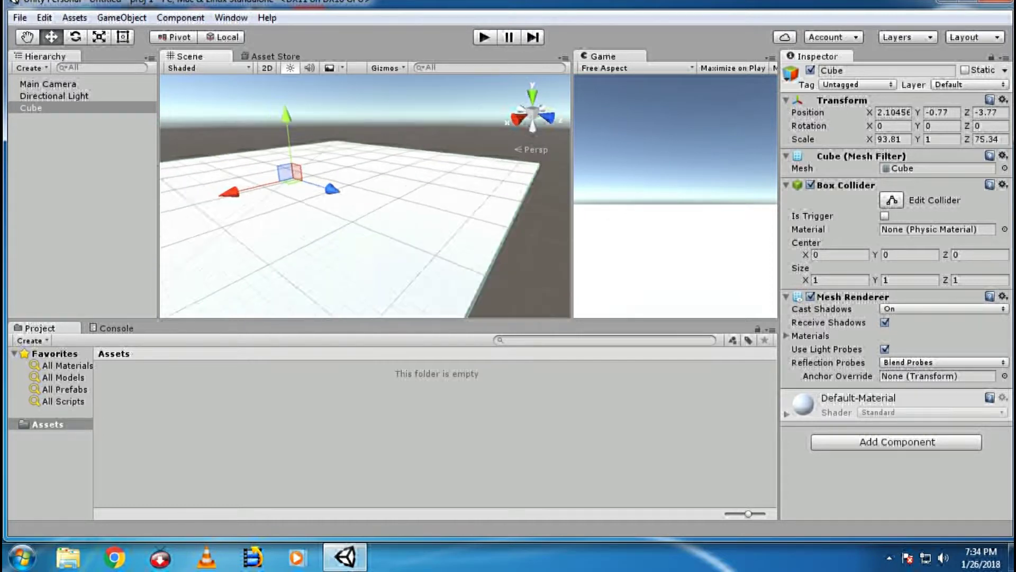
middle_drag(365, 195, 324, 164)
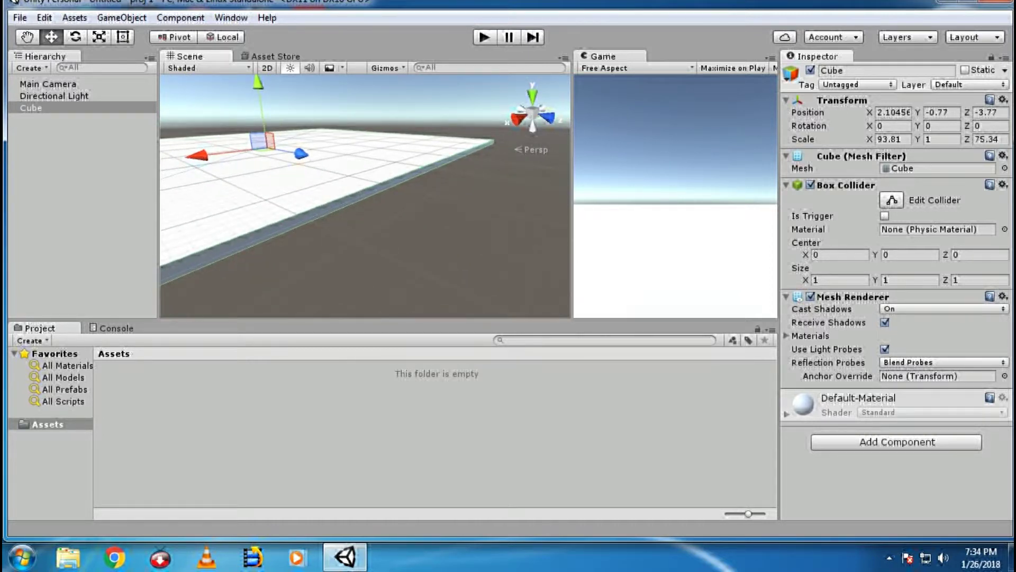
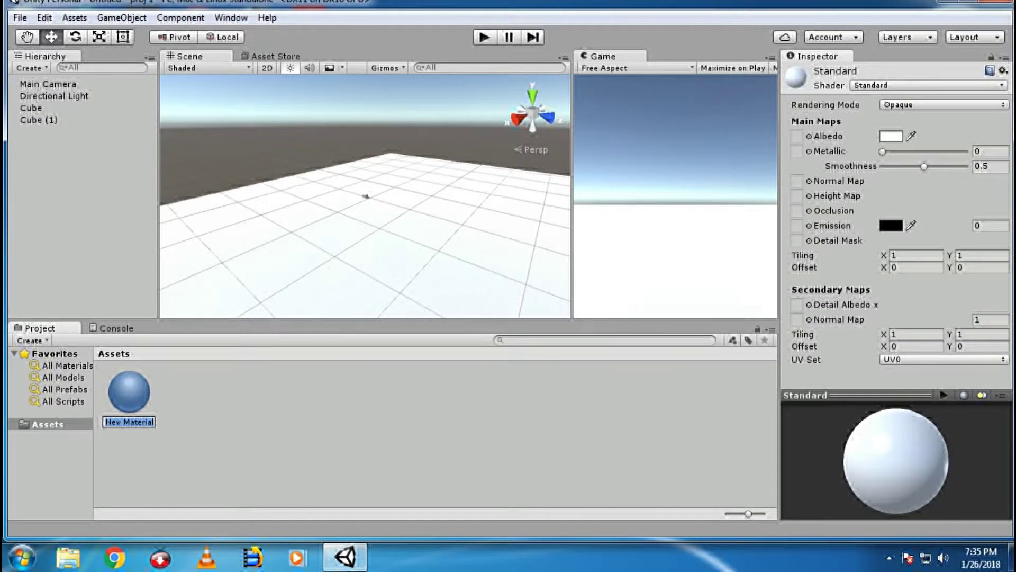
Name the new material player and set its albedo color to red, about E63636.
text(player)
key(Return)
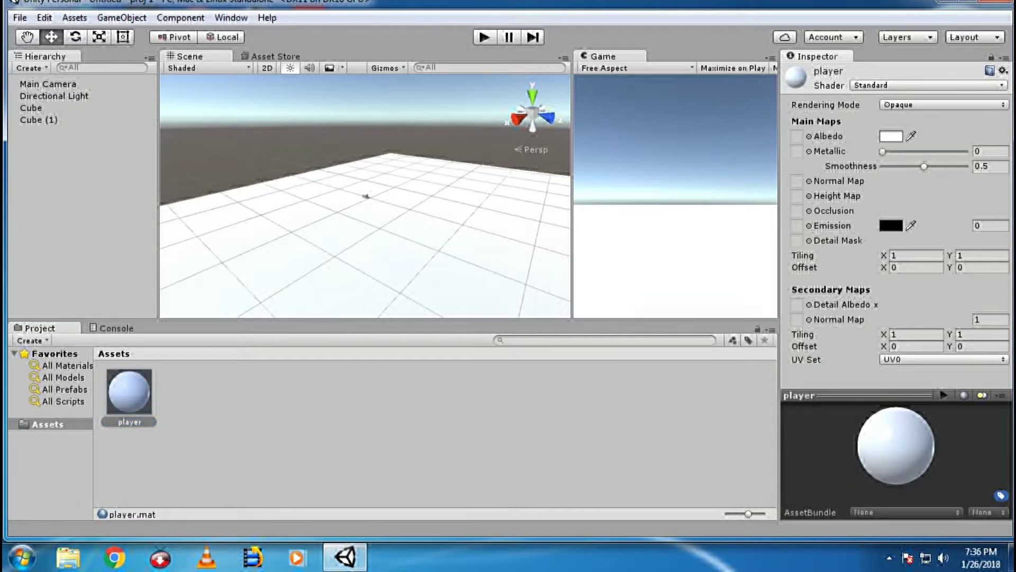
click(891, 136)
click(891, 136)
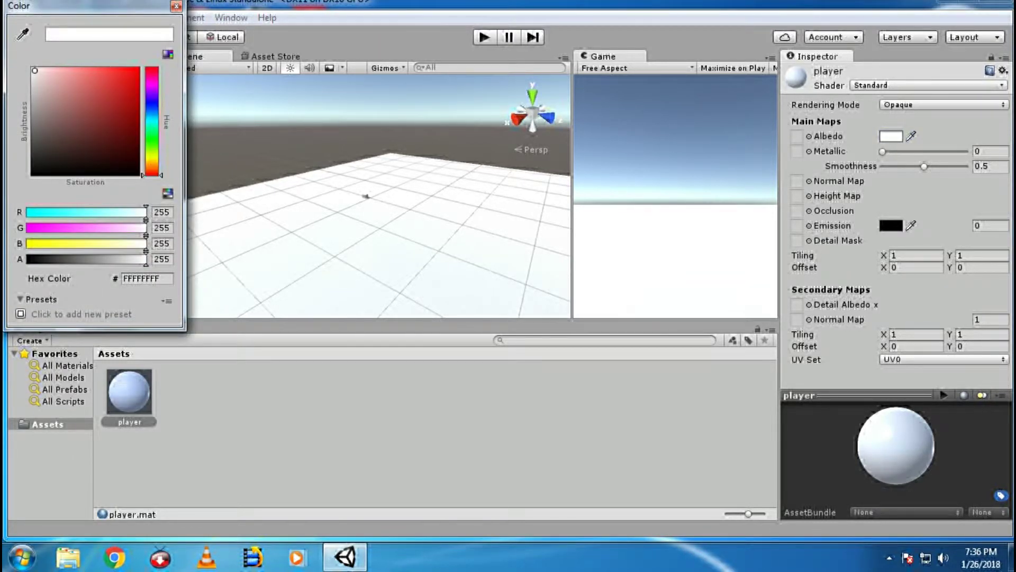
drag(34, 71, 112, 80)
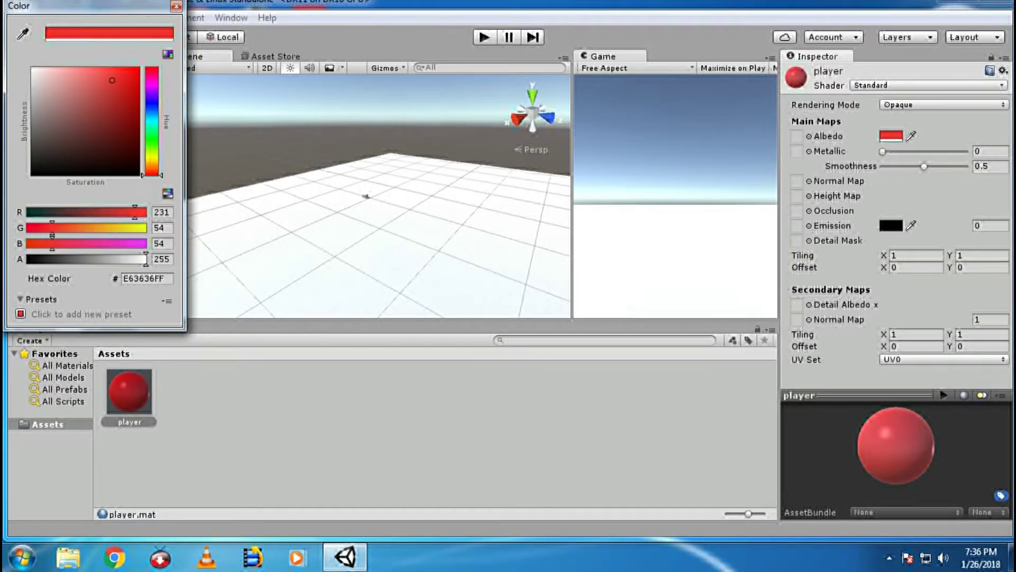
click(176, 6)
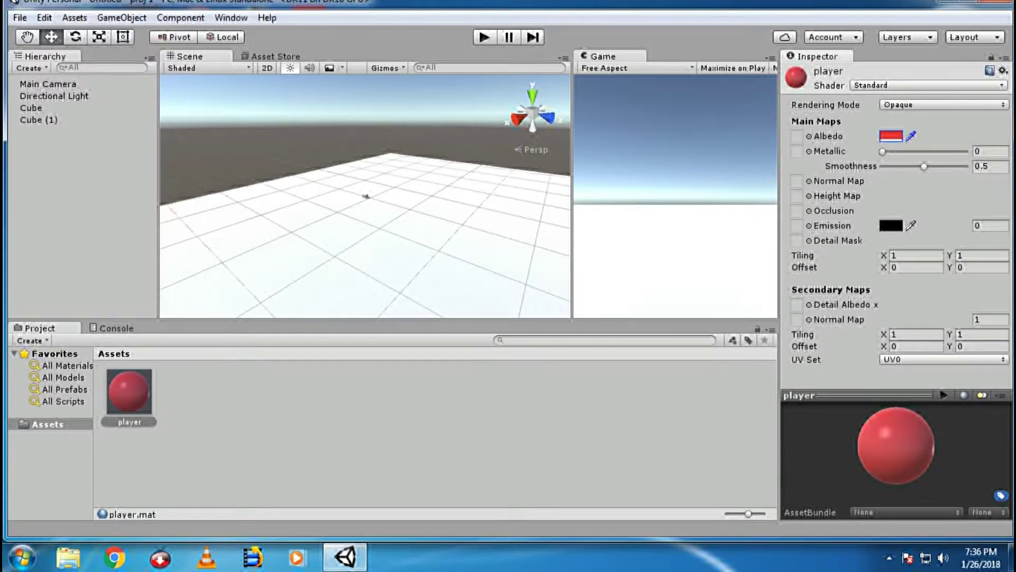
Try applying the player material to the floor slab with the small cube selected, and undo the assignment.
click(366, 196)
drag(129, 391, 328, 249)
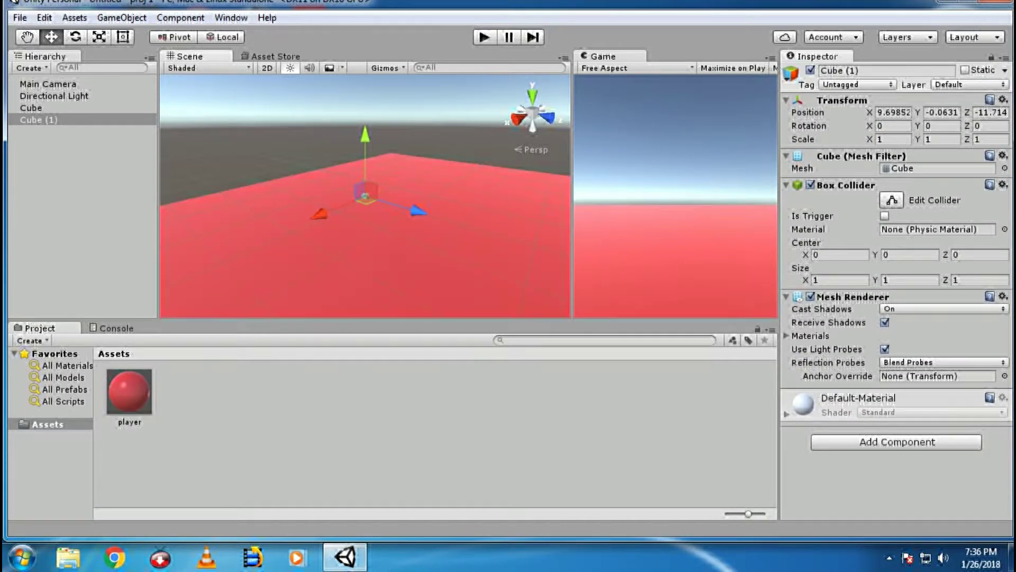
key(ctrl+z)
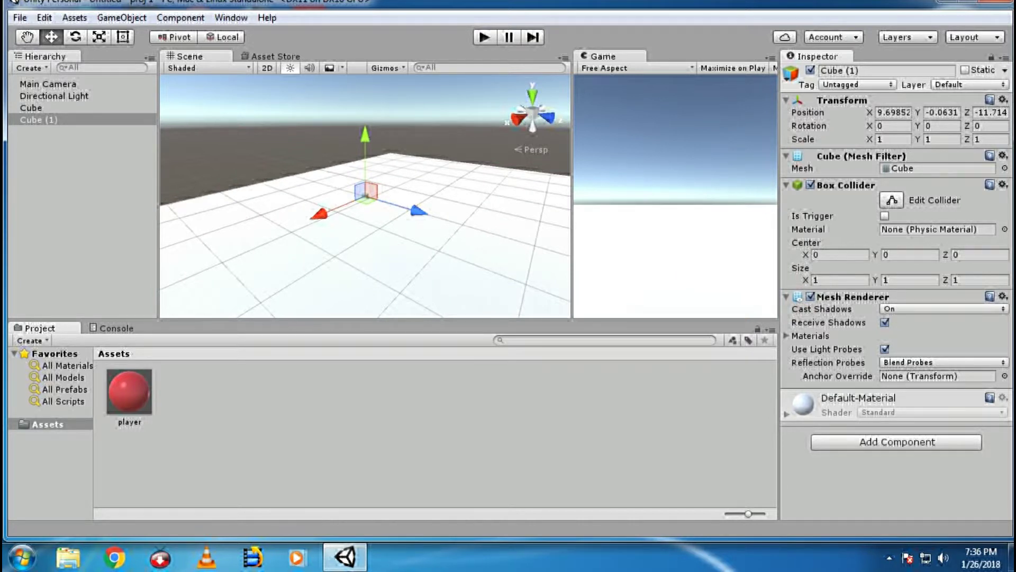
Move the small cube to about X 14.3 and Y 11.7, and try to apply the player material to it.
drag(365, 136, 365, 80)
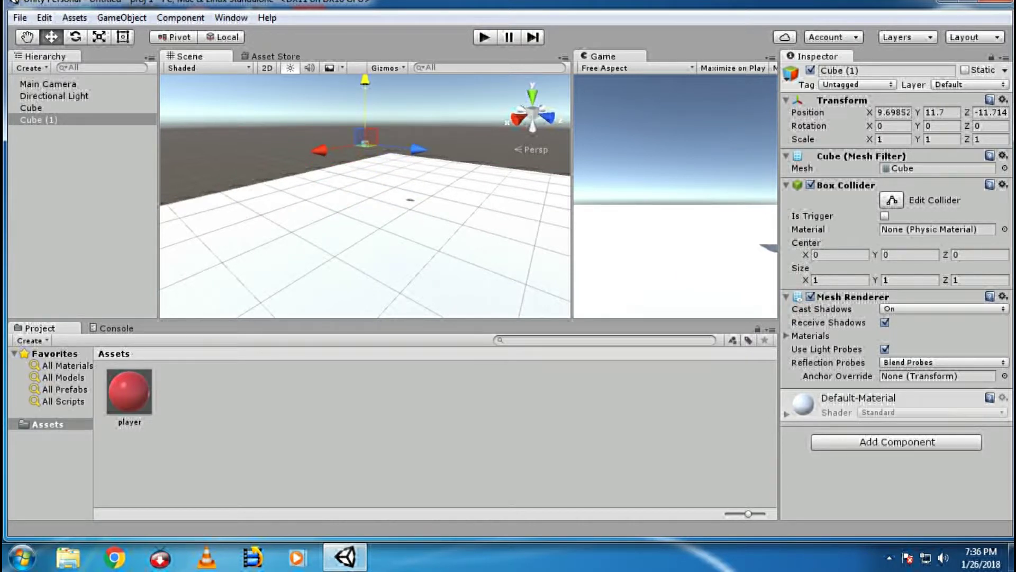
drag(320, 150, 300, 153)
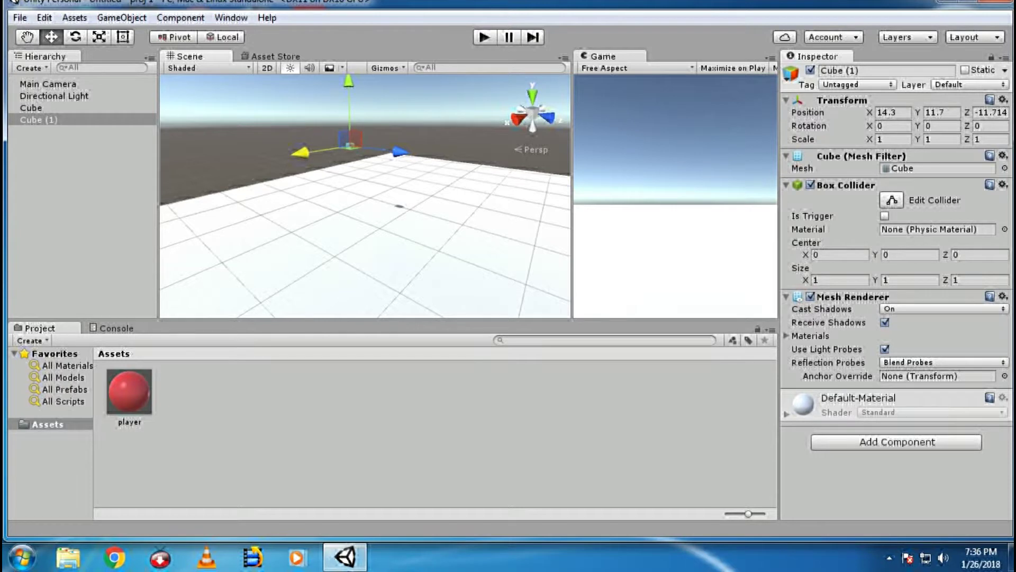
key(q)
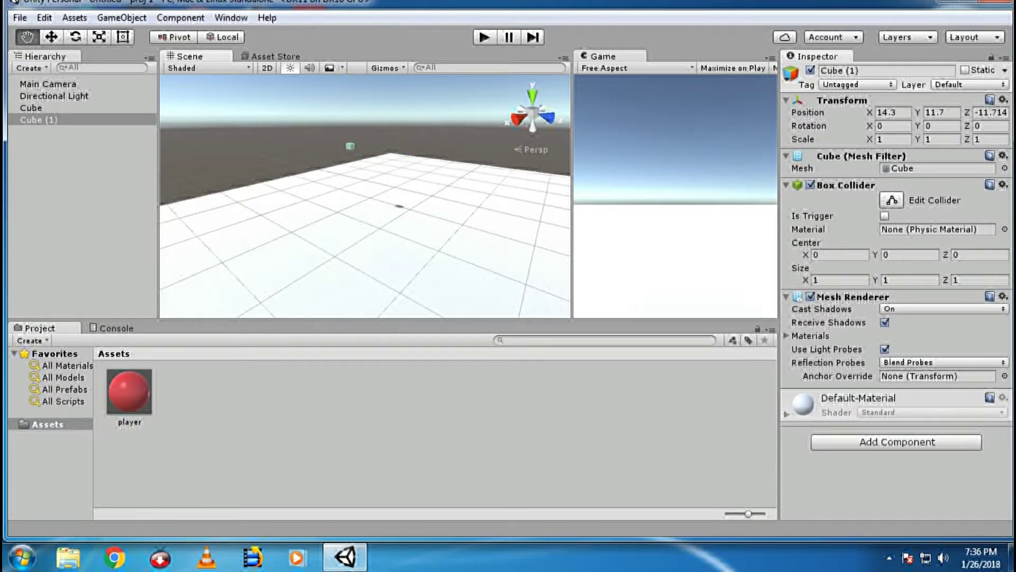
drag(128, 391, 338, 154)
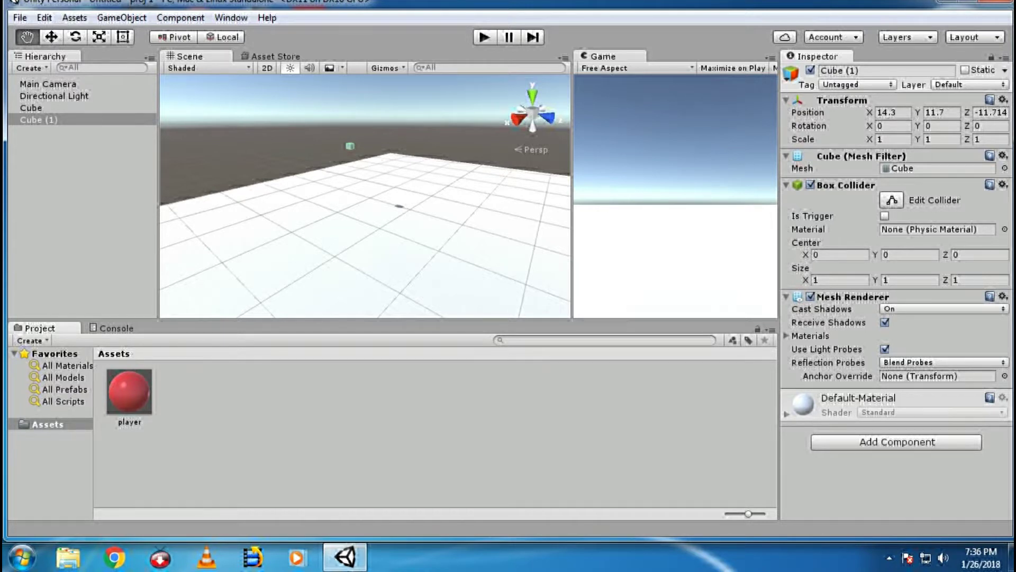
Scale the small cube to about Y 3.12 and Z -13.63, and apply the player material to it.
key(r)
drag(402, 152, 529, 168)
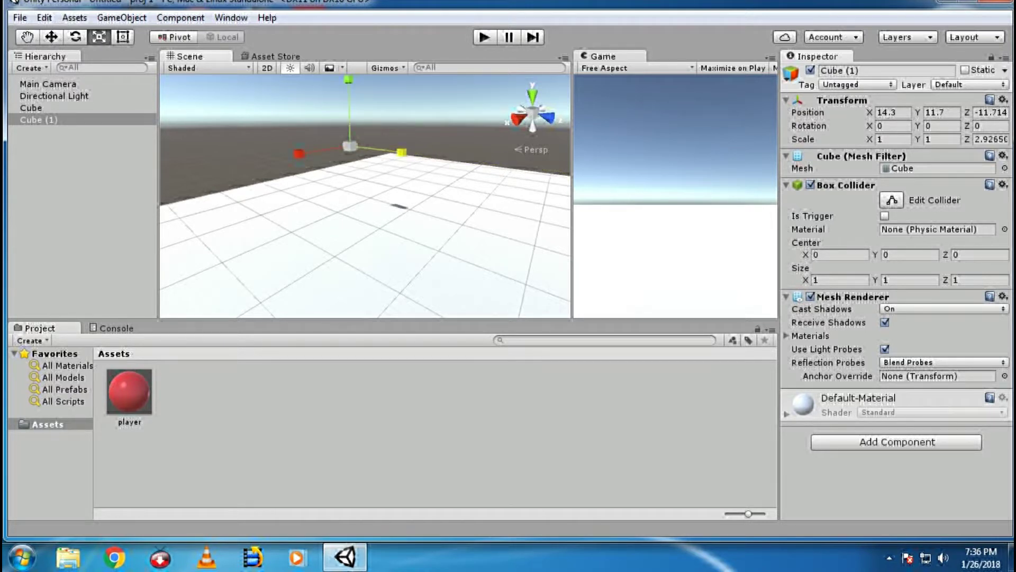
drag(348, 79, 348, 1)
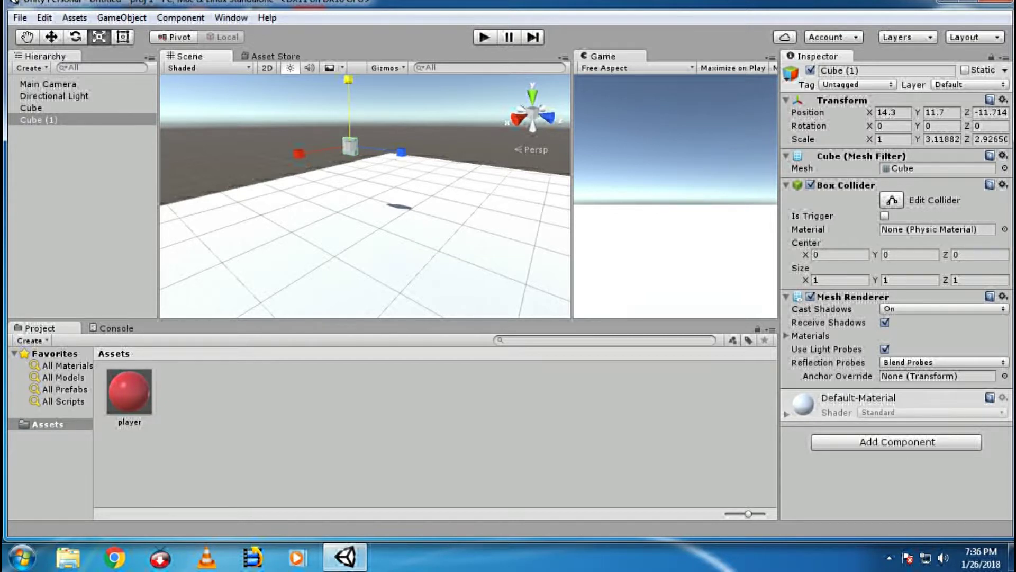
drag(402, 153, 661, 185)
drag(129, 392, 233, 275)
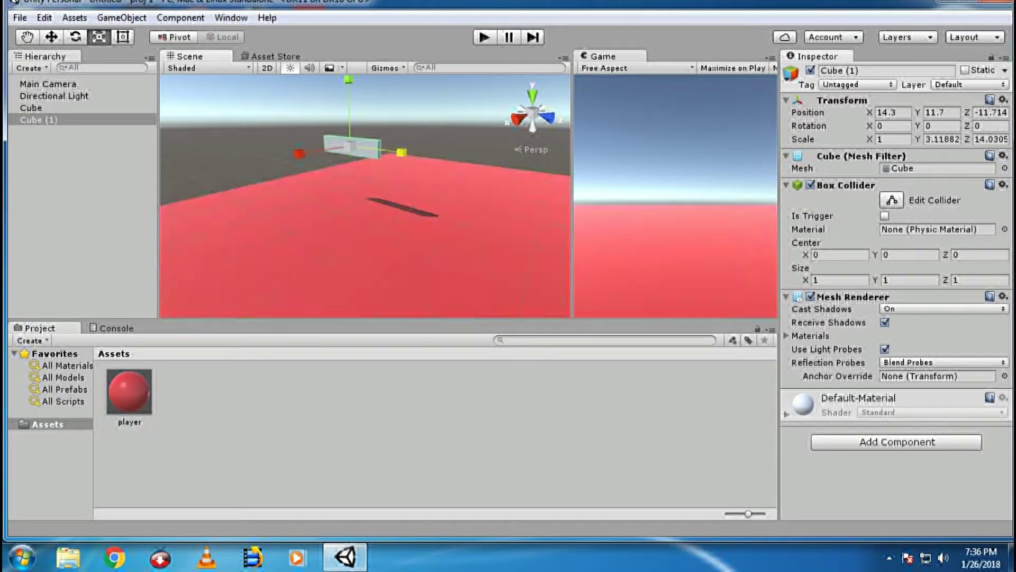
drag(371, 238, 402, 153)
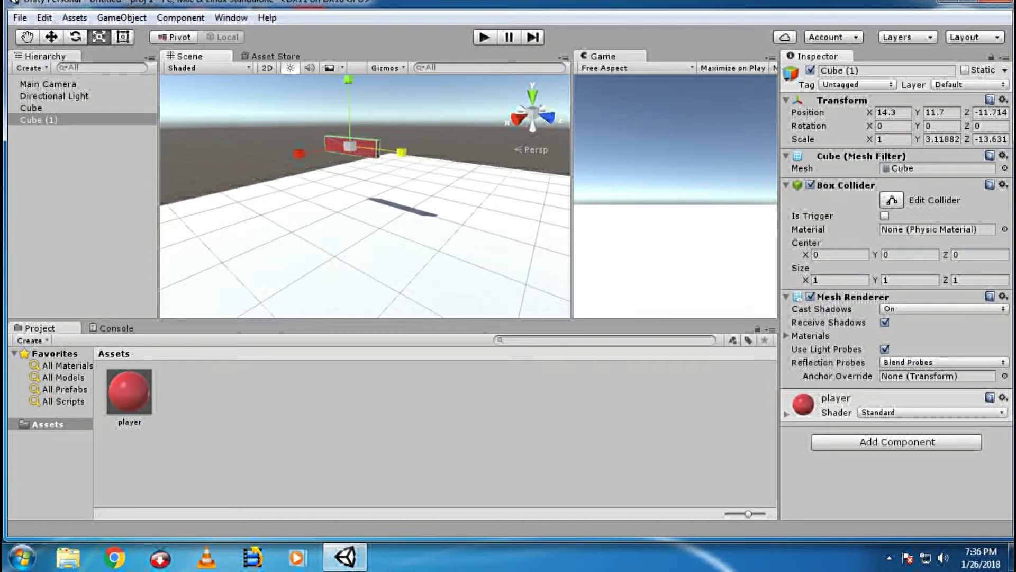
Reset the small cube's transform, and undo the player material's assignment to the floor slab.
key(alt)
click(1002, 100)
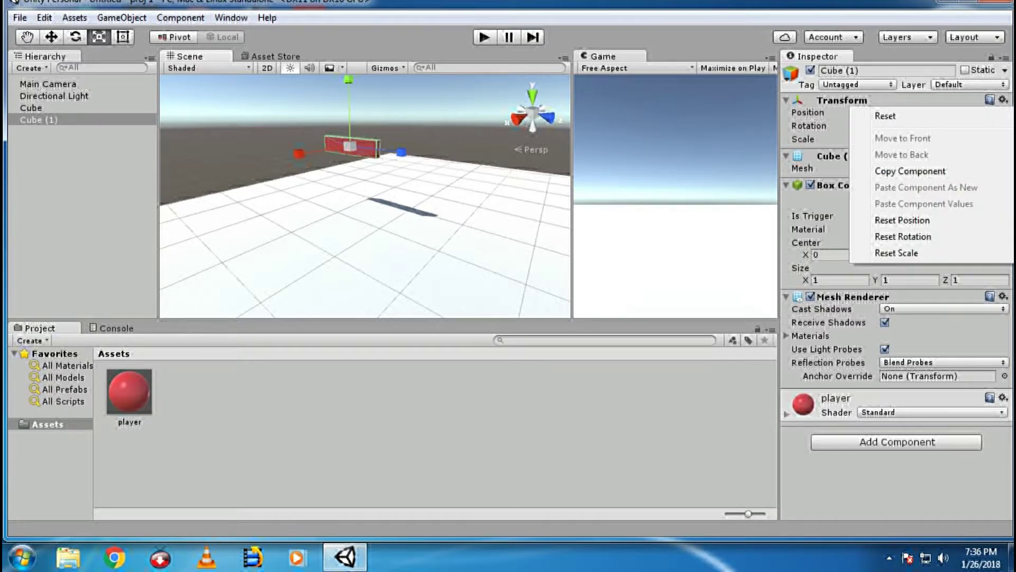
click(885, 116)
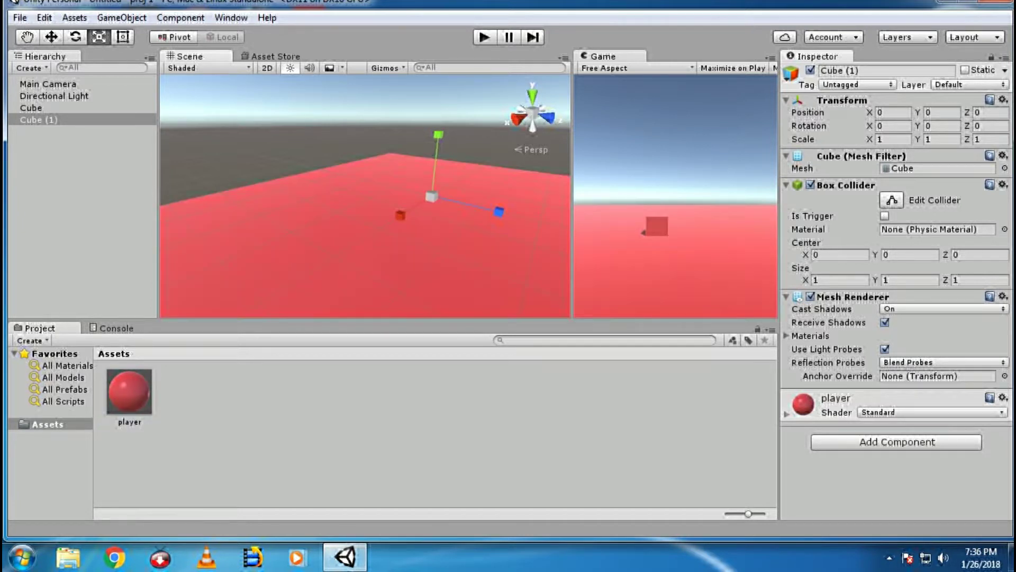
key(ctrl+z)
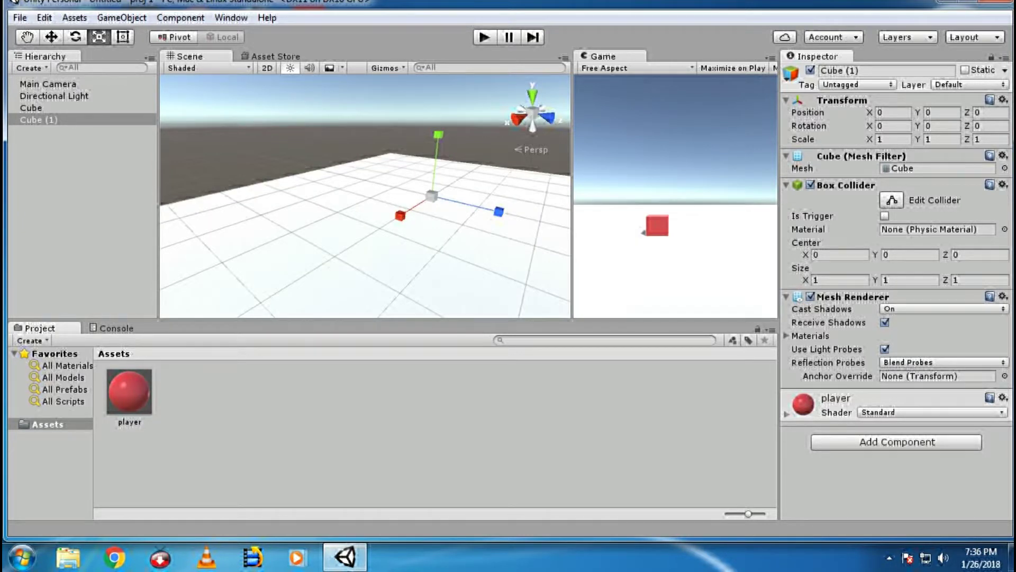
Scale the red cube into a thin upright block of about X 1.73, Y 2.96 and Z 0.45.
drag(438, 135, 446, 63)
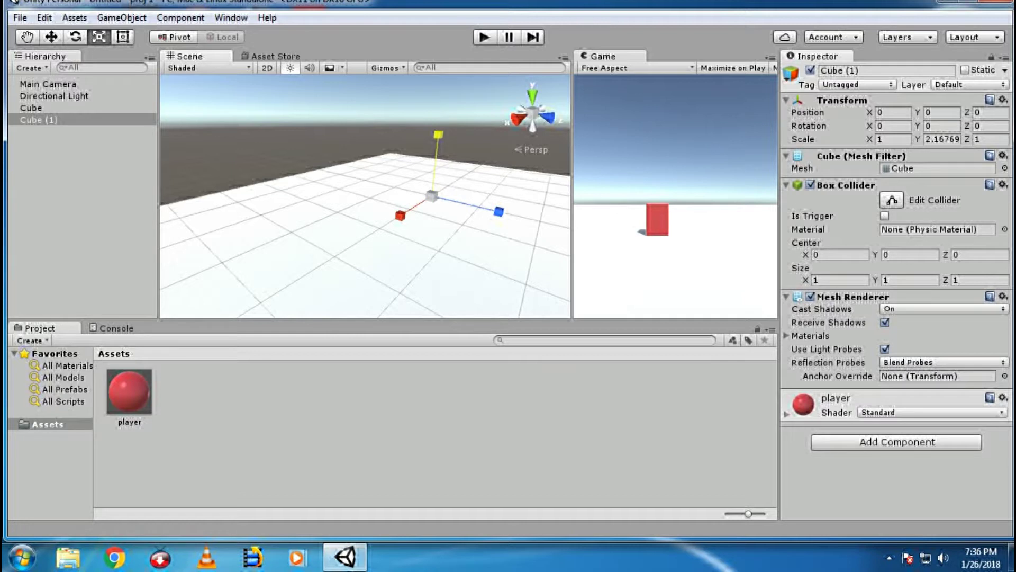
drag(498, 213, 537, 220)
drag(400, 215, 286, 280)
drag(438, 134, 447, 44)
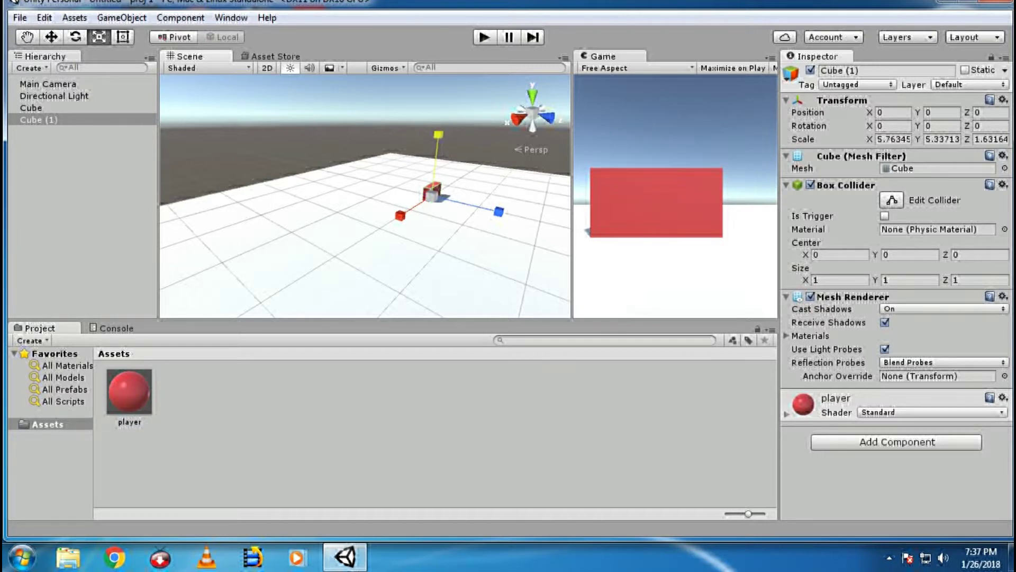
drag(439, 135, 438, 150)
drag(498, 212, 424, 201)
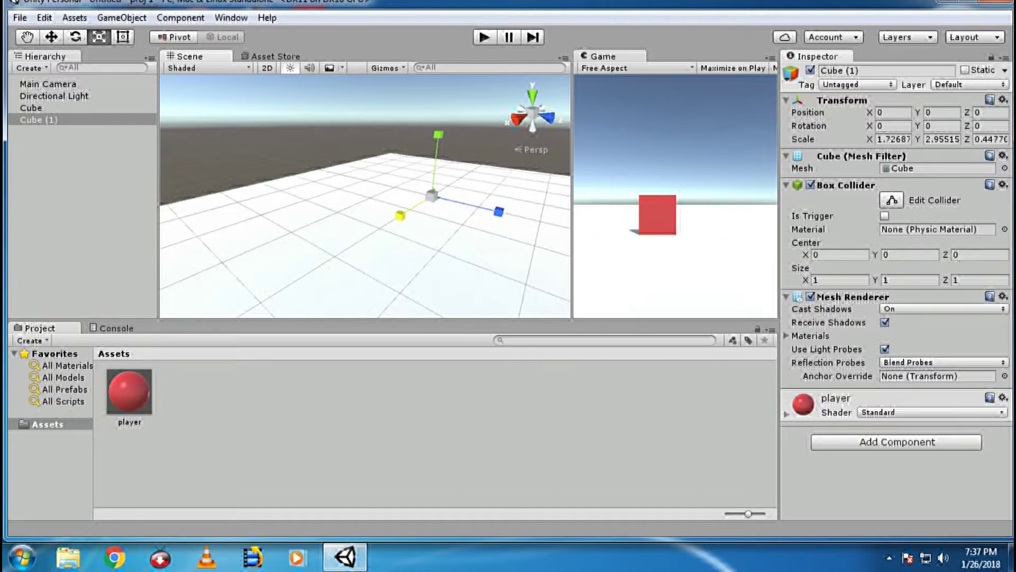
Reduce the red cube's Y scale to about 1.96 and raise it above the floor to position Y 5.1.
right_drag(425, 201, 570, 188)
click(568, 188)
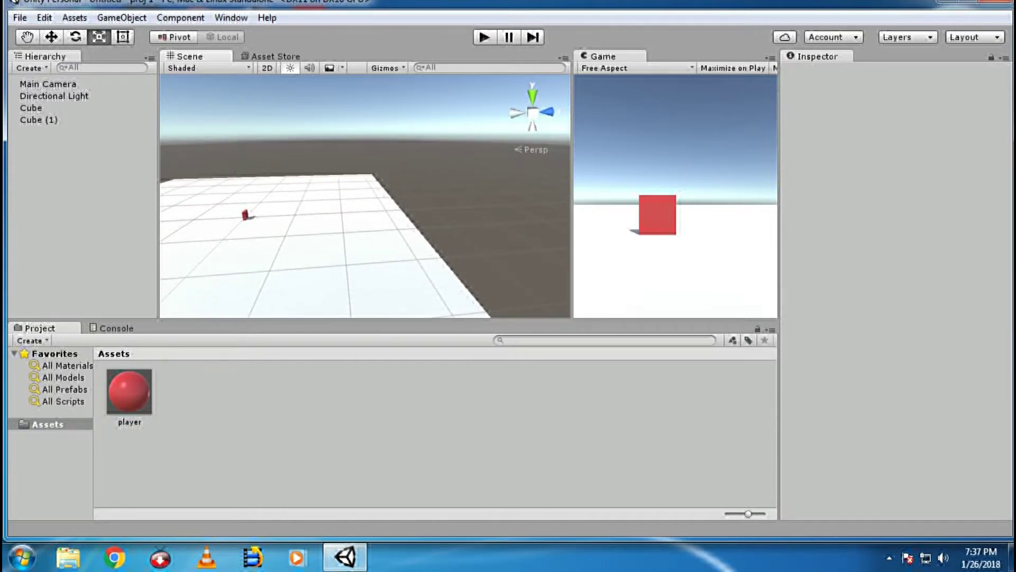
click(245, 215)
mouse_move(236, 158)
mouse_down()
mouse_move(230, 121)
mouse_move(235, 157)
mouse_up()
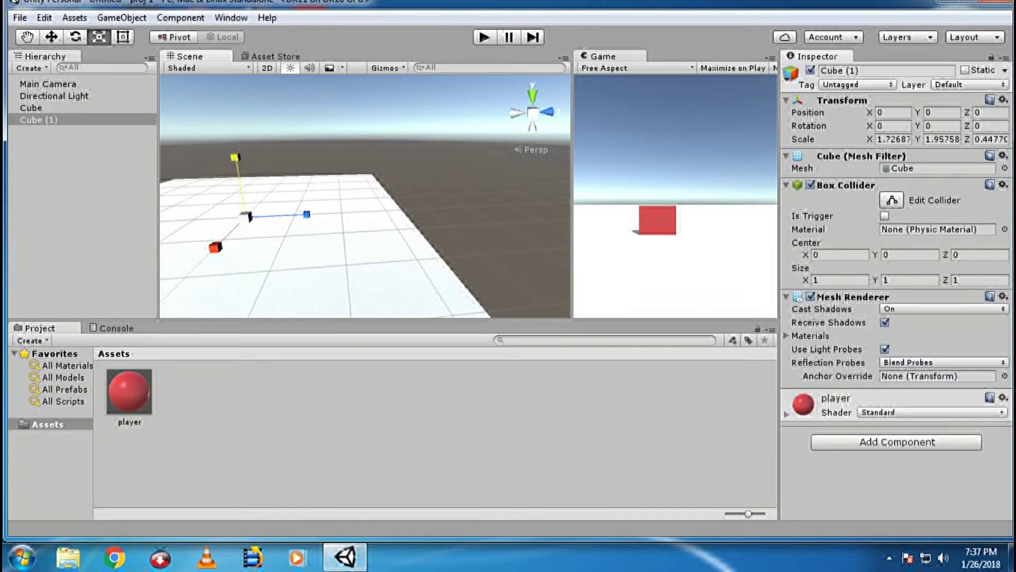
key(q)
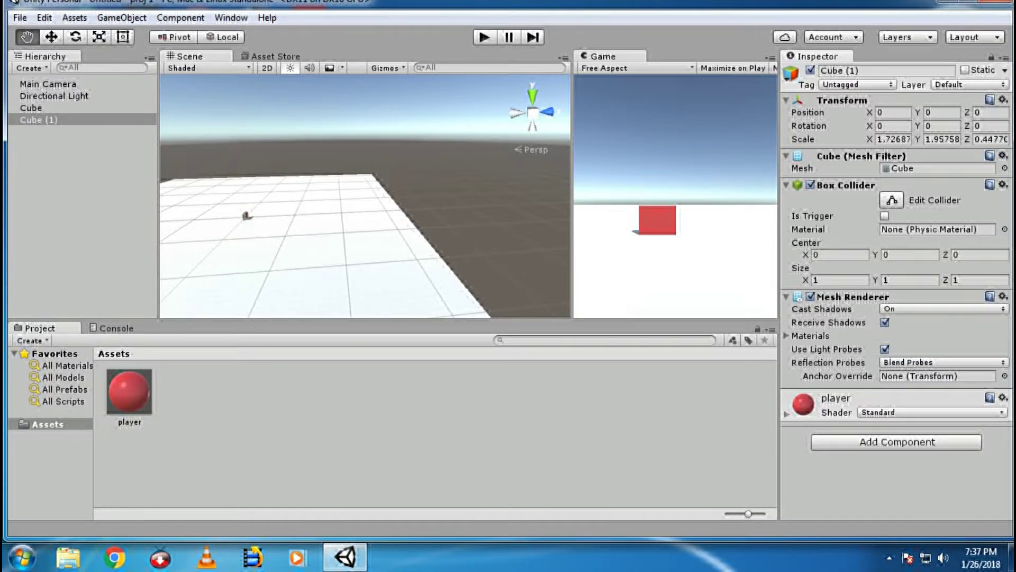
key(w)
drag(235, 157, 232, 134)
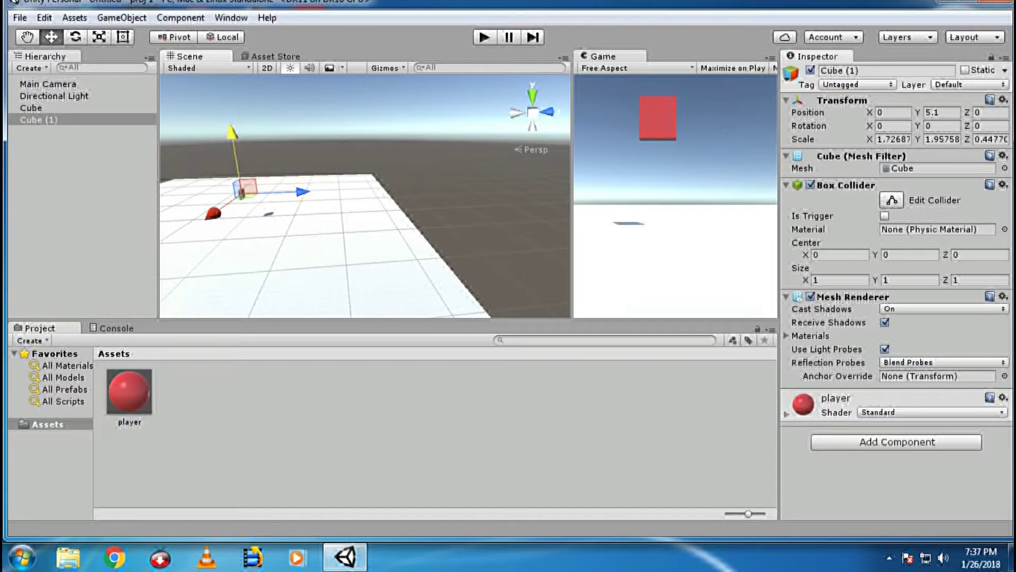
Play the scene to check how the raised red cube behaves, and stop it.
key(ctrl+p)
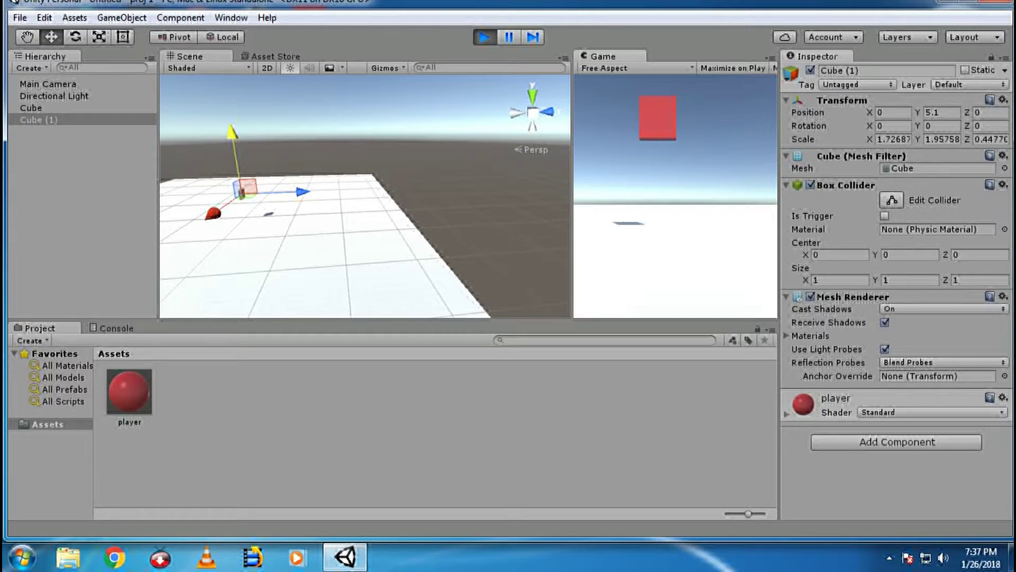
key(ctrl+p)
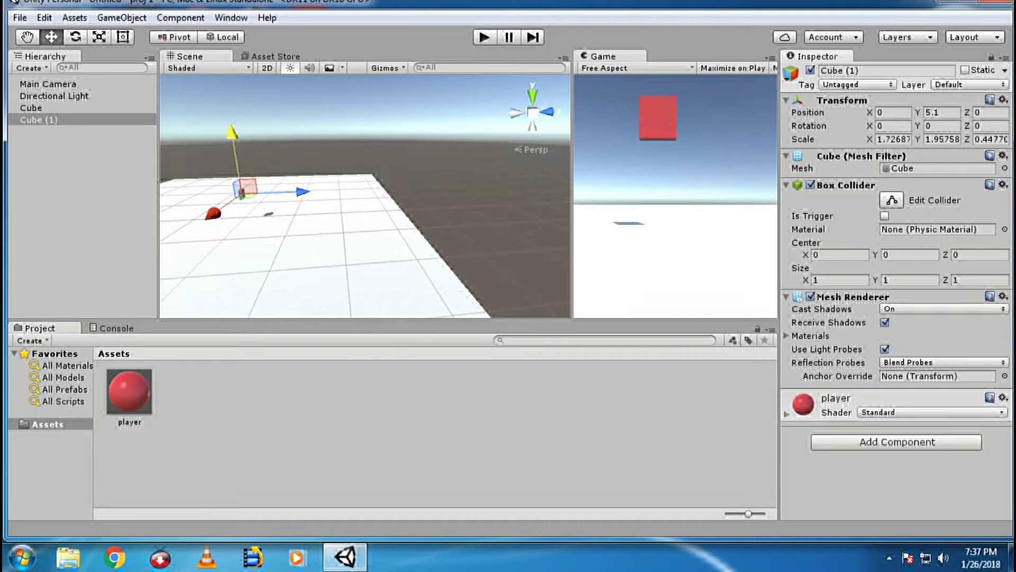
Add a Rigidbody physics component to the red cube, and play and stop the scene to test it.
click(896, 441)
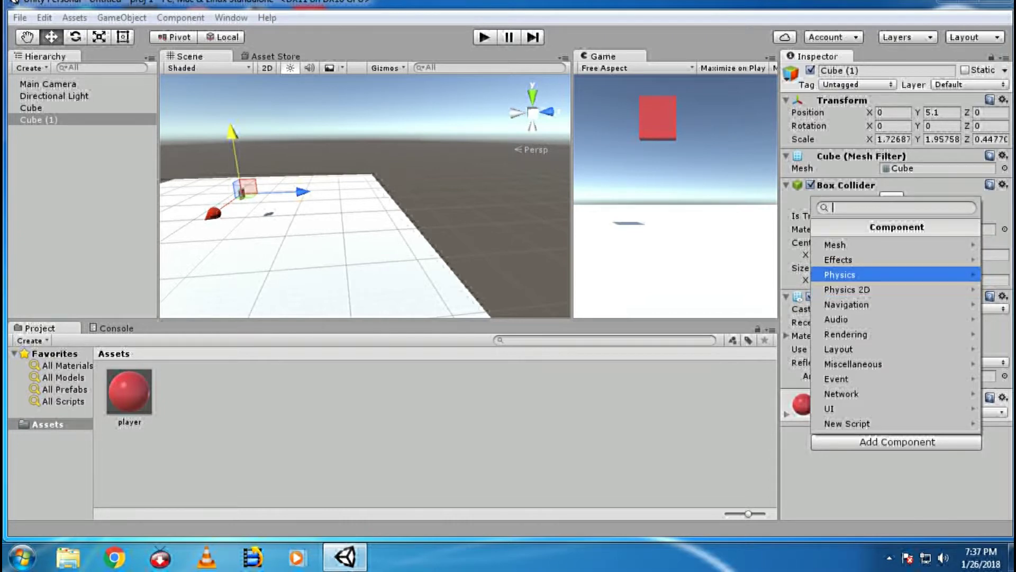
click(840, 275)
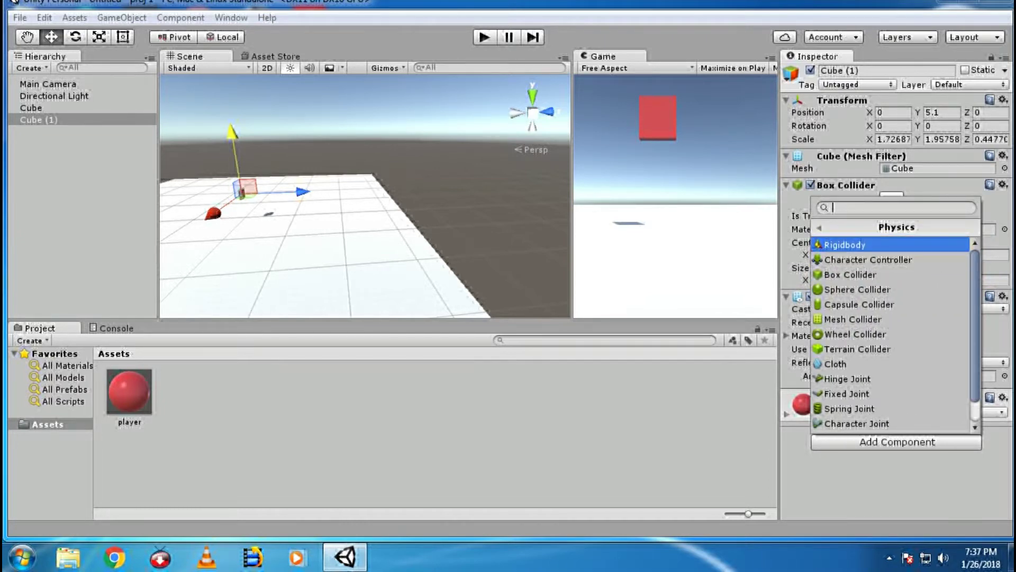
key(Return)
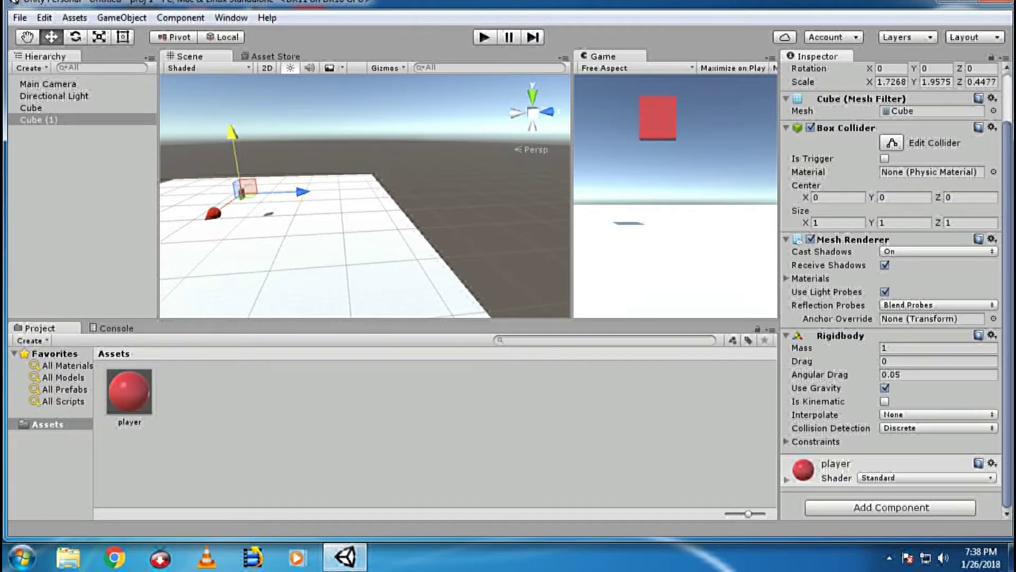
key(ctrl+p)
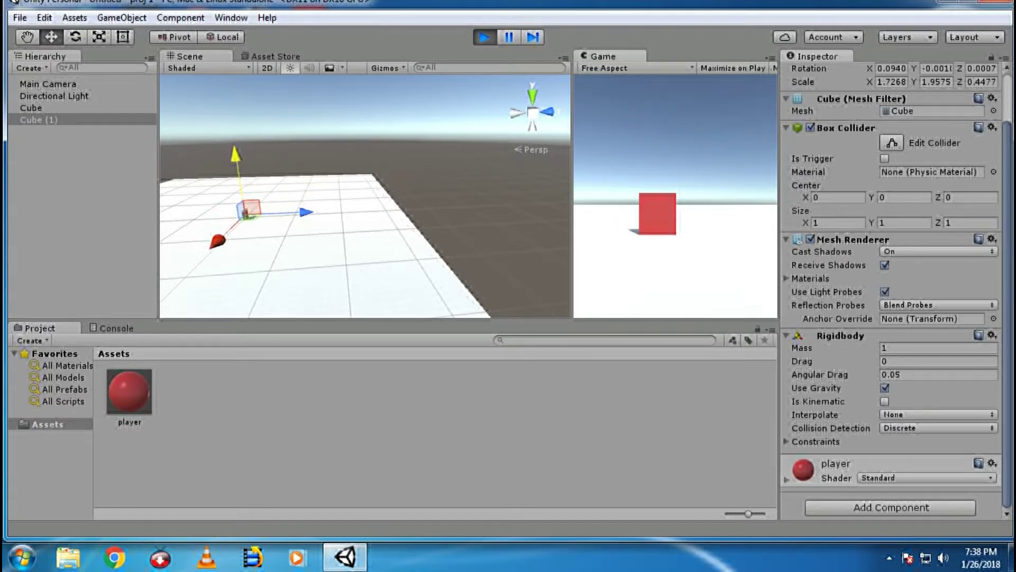
key(ctrl+p)
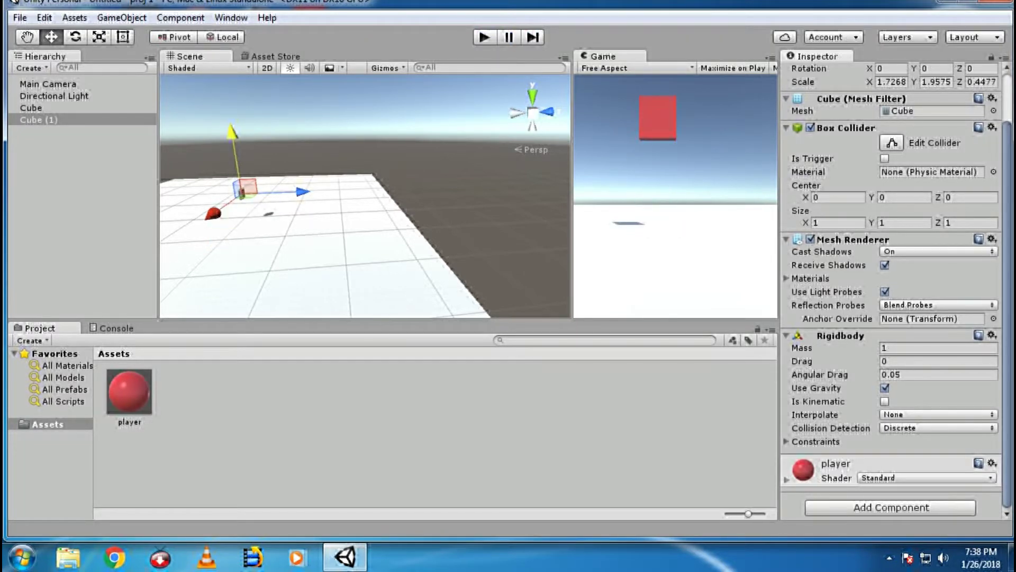
Examine the raised red cube and the floor around it up close in the scene, and clear the selection.
click(317, 238)
scroll(365, 196, up, 4)
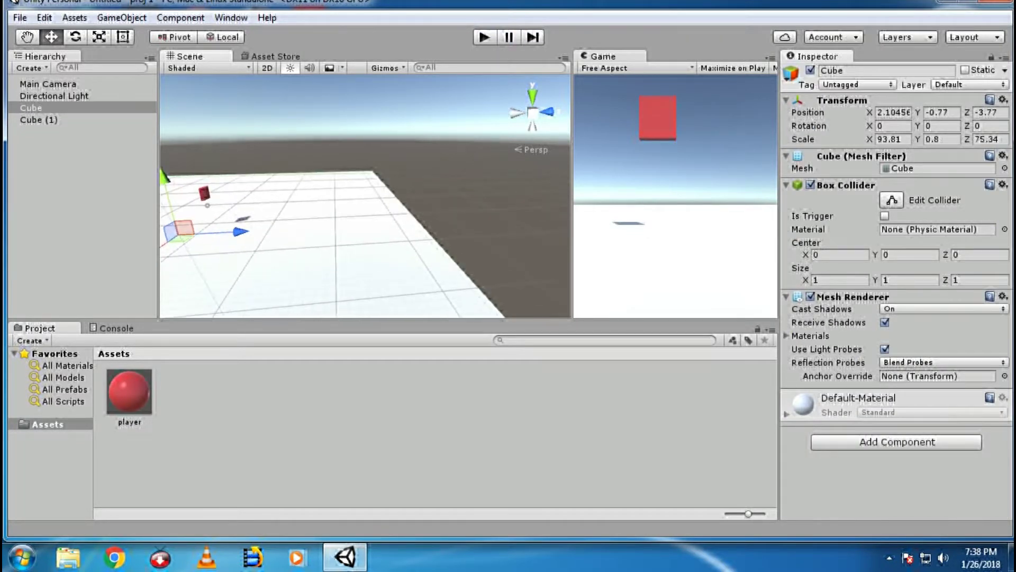
scroll(365, 196, up, 3)
right_drag(365, 195, 392, 214)
middle_drag(339, 212, 498, 235)
click(317, 193)
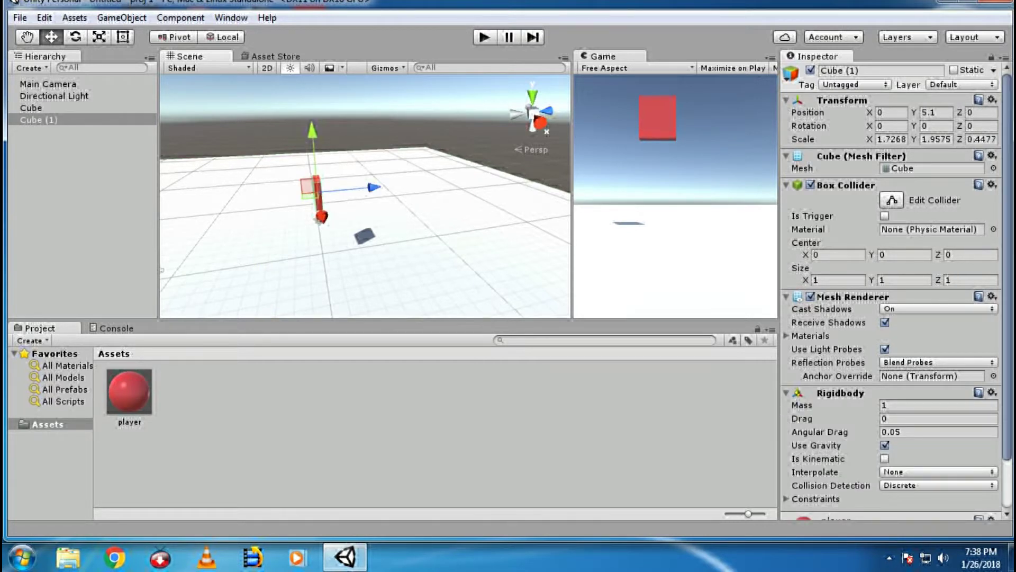
key(Escape)
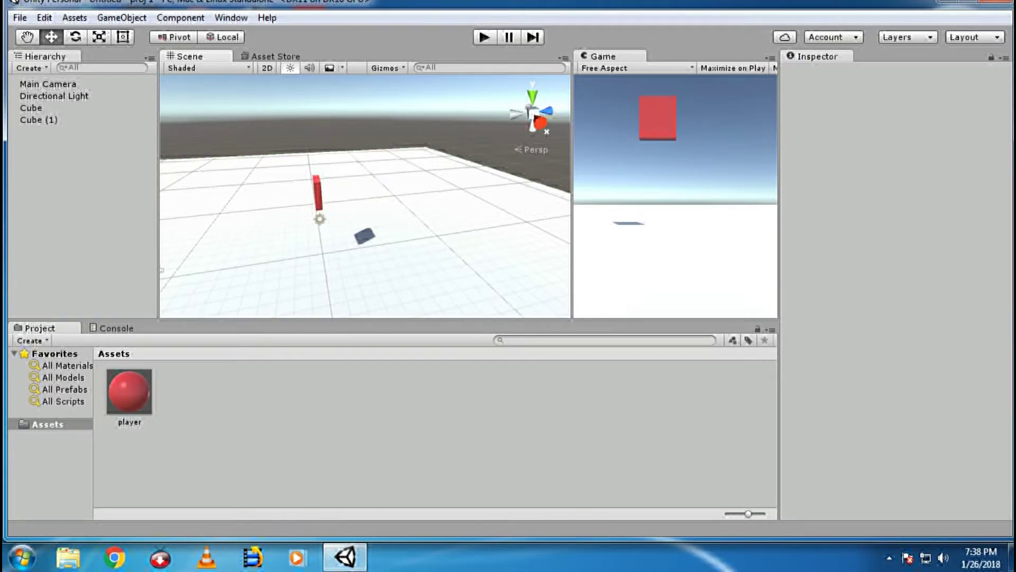
Add another cube to the scene and apply the red player material to it.
click(38, 120)
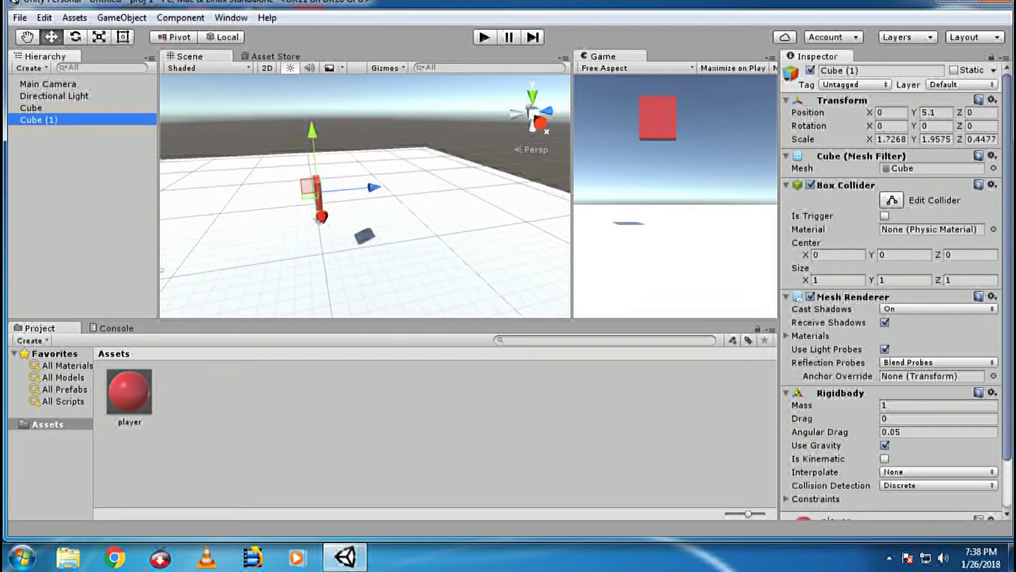
click(30, 68)
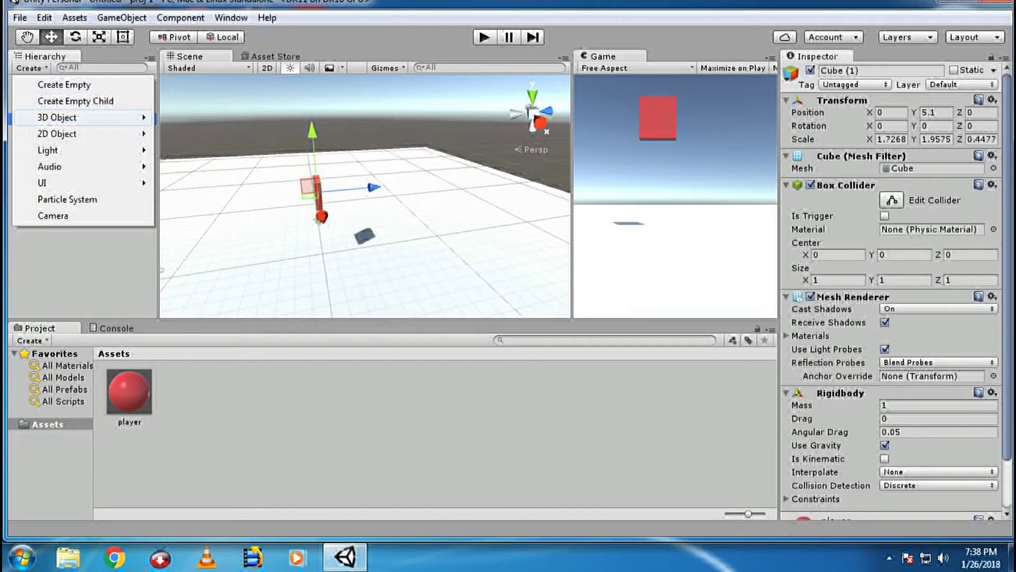
mouse_move(79, 117)
click(186, 117)
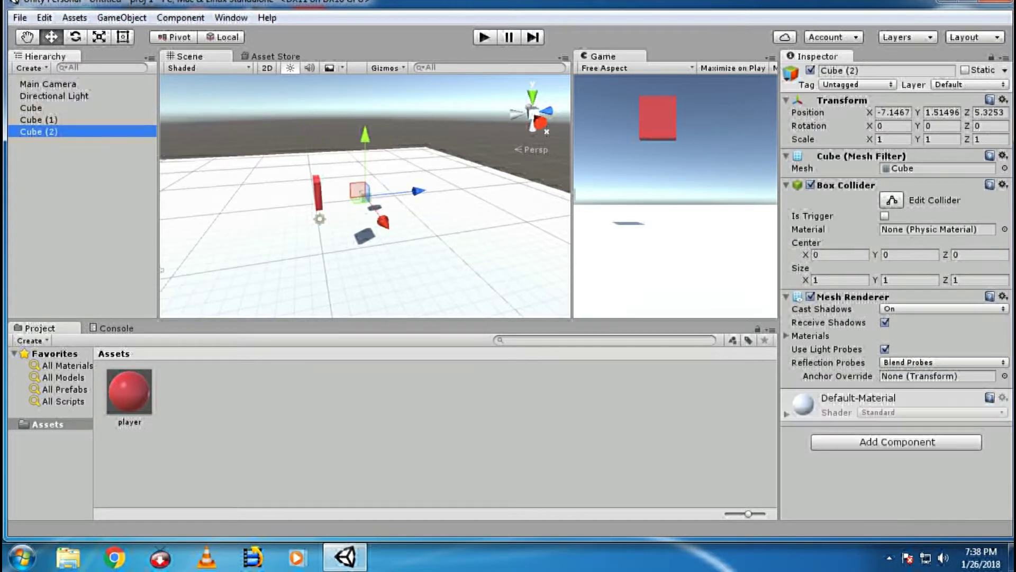
click(358, 191)
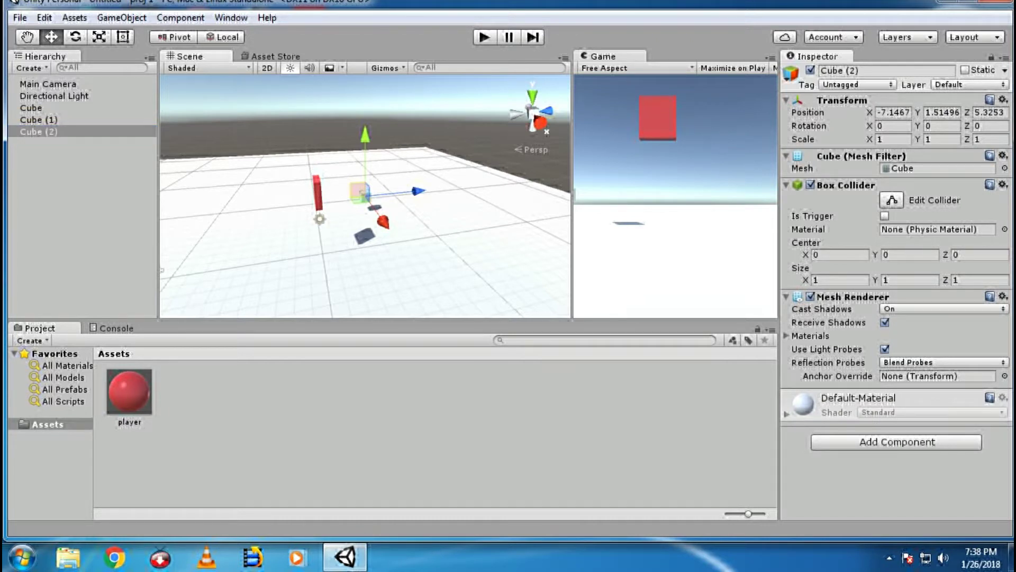
key(q)
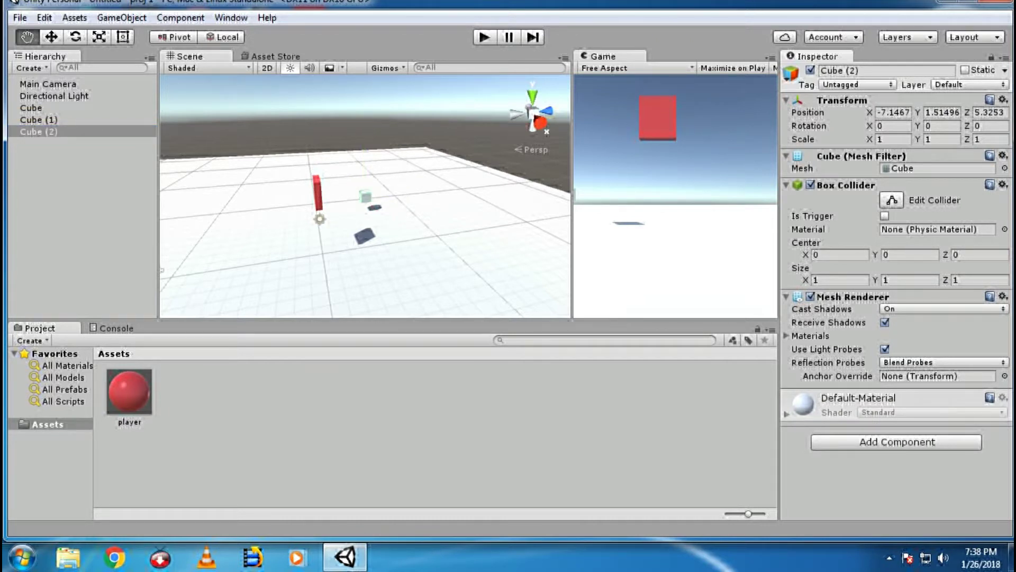
scroll(366, 196, up, 20)
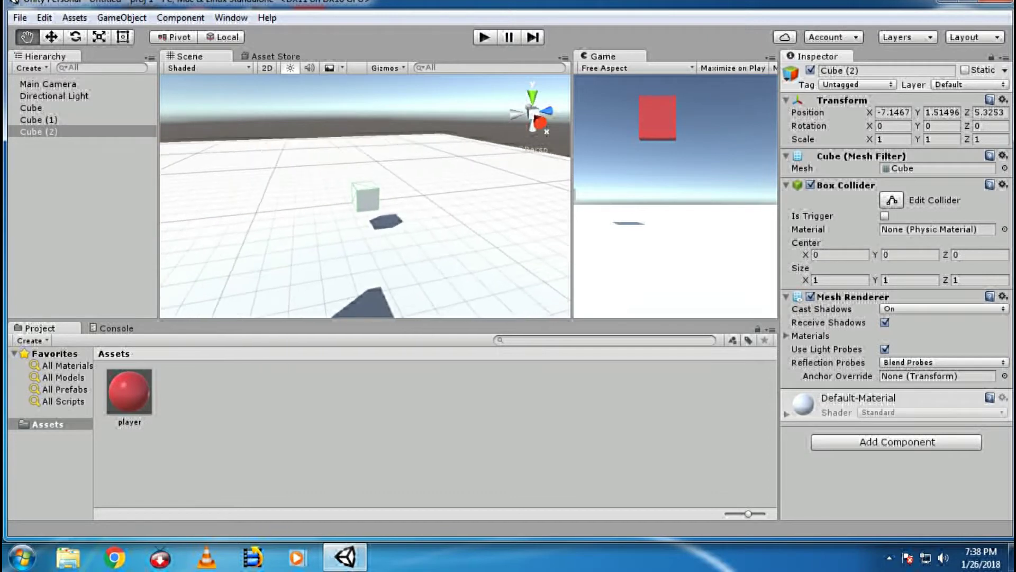
drag(129, 392, 369, 201)
scroll(365, 196, down, 5)
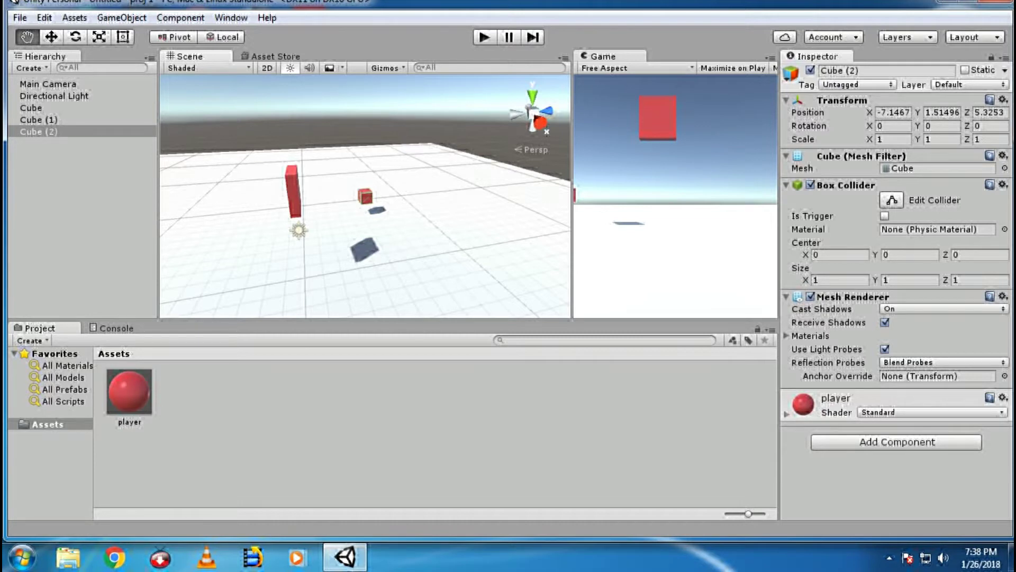
Raise the new small red cube to position Y 6.42 and shift it to Z 0.63, near the first red cube.
key(w)
key(shift)
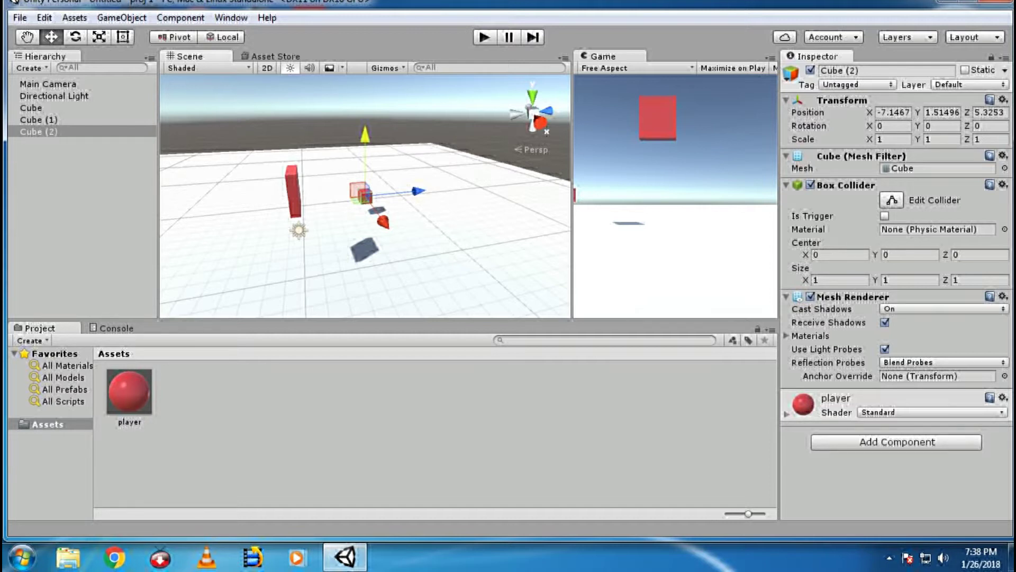
drag(365, 135, 366, 76)
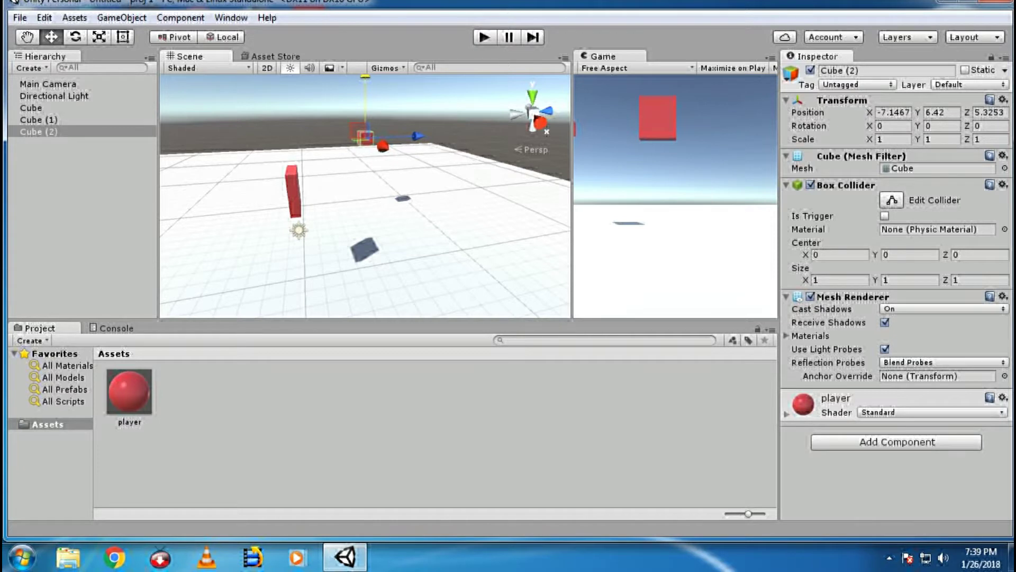
drag(402, 136, 338, 138)
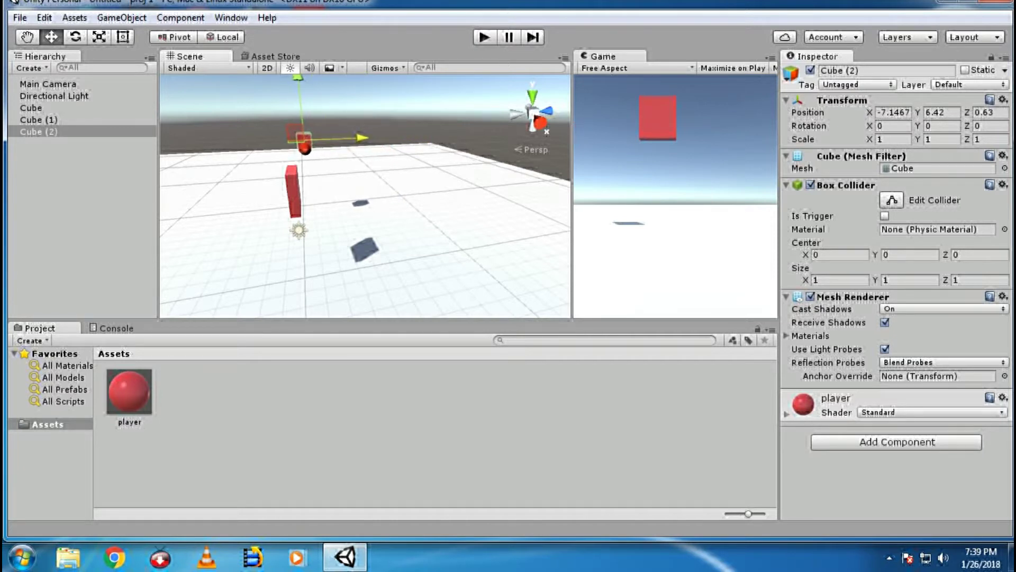
Rotate the Rigidbody cube freely about its axes to about X 7.41, Y -24.39, Z -175.4.
click(292, 192)
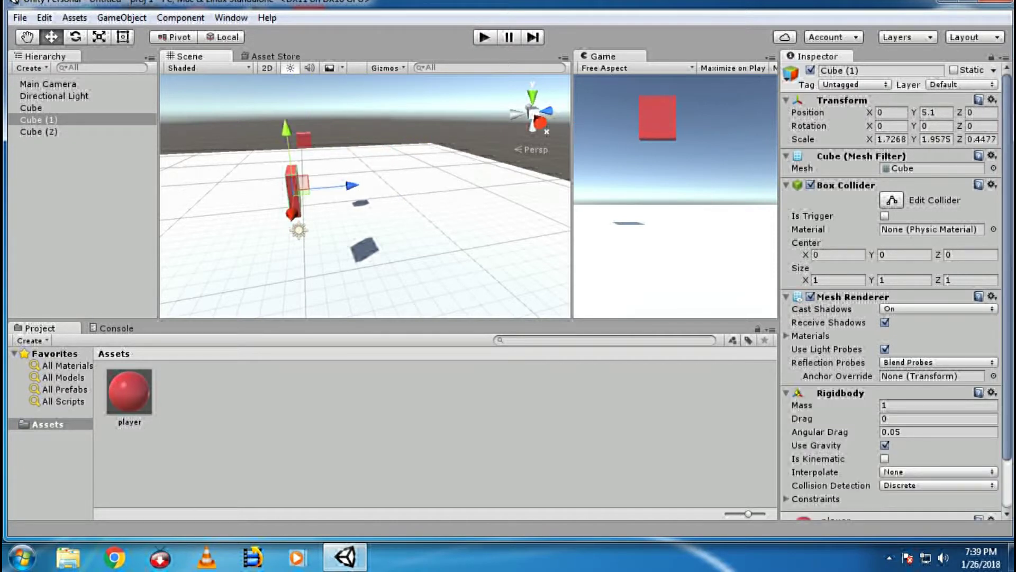
key(e)
drag(286, 158, 297, 331)
drag(257, 209, 286, 202)
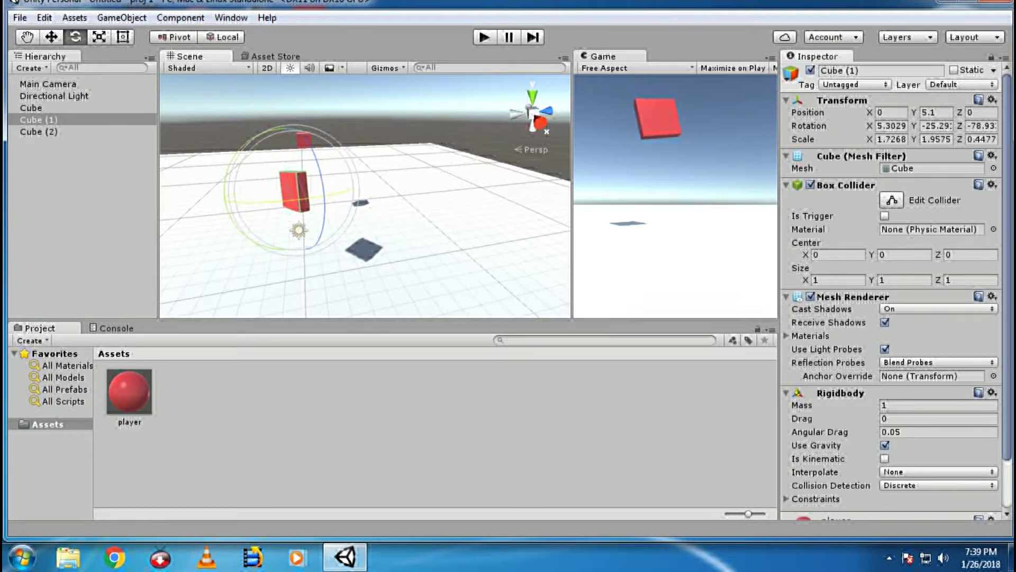
drag(295, 130, 360, 184)
key(q)
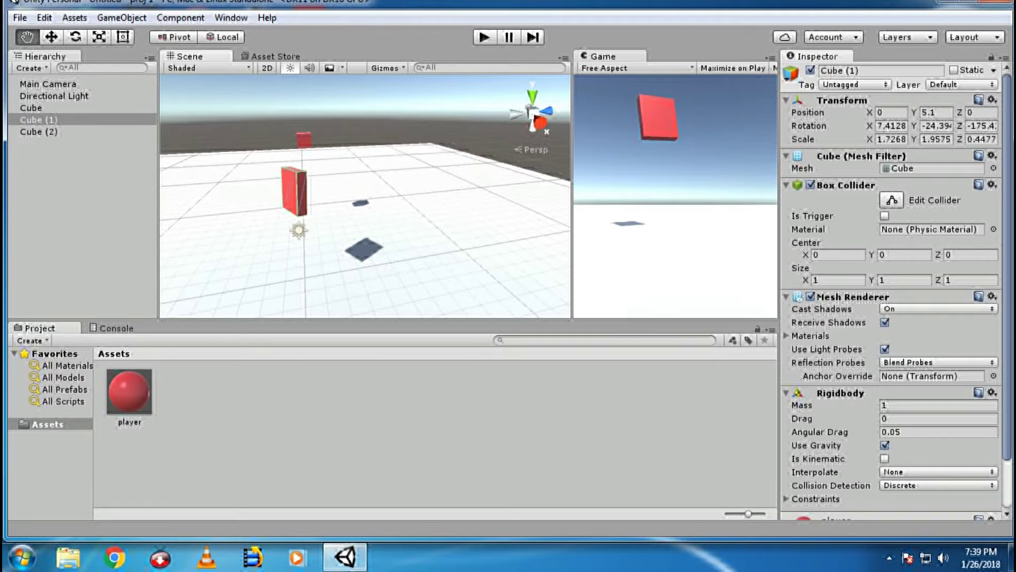
Move the small red cube to X 0.49, Y 1.53, Z -1.83 below the tilted cube, and play and stop the scene.
key(w)
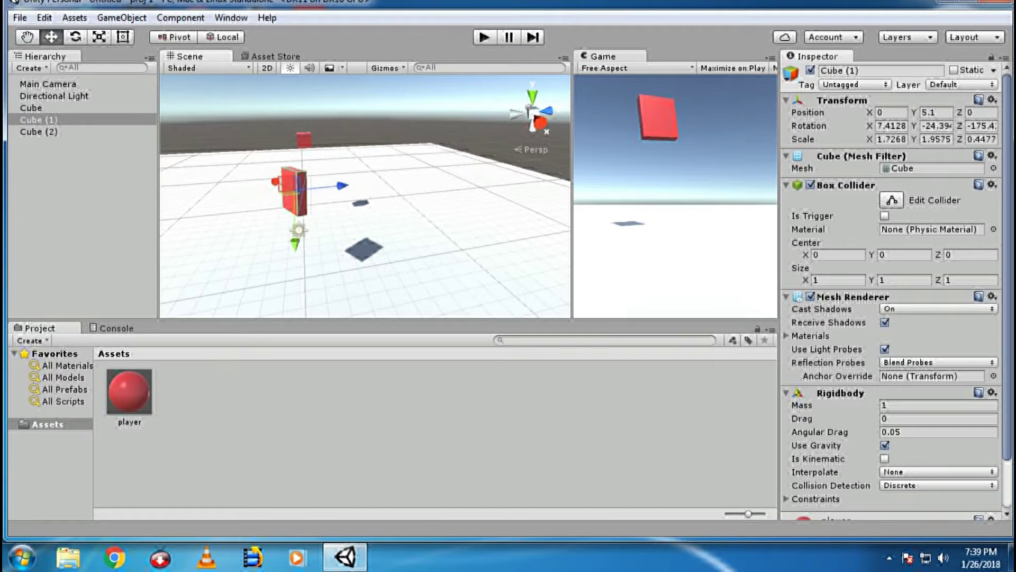
click(304, 138)
drag(304, 148, 311, 204)
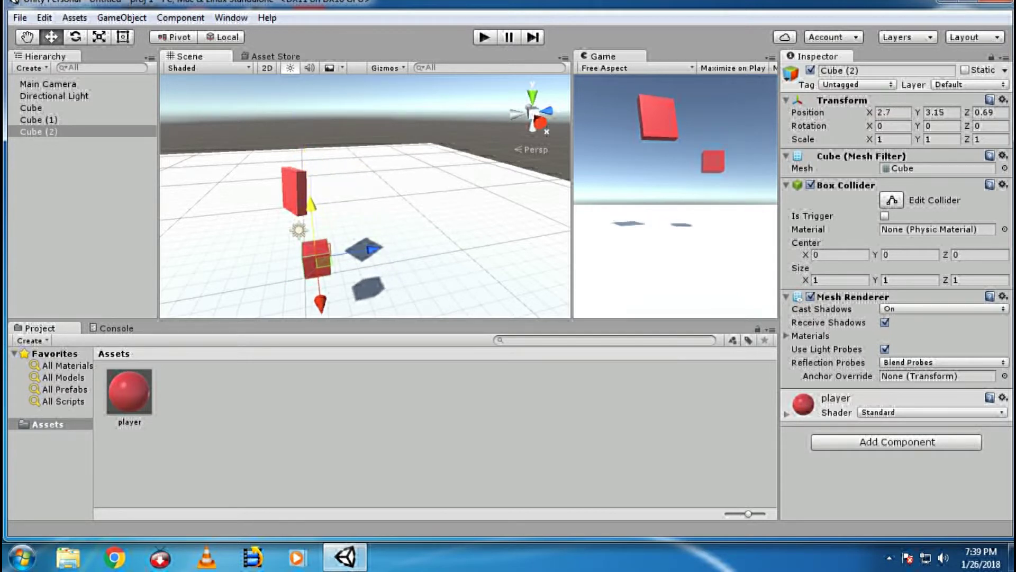
drag(372, 249, 257, 268)
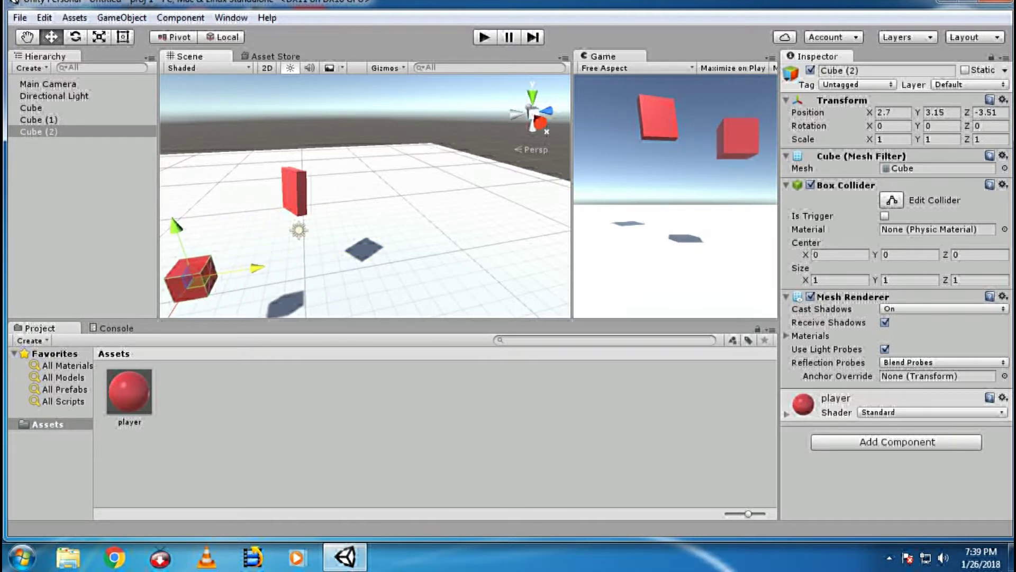
drag(172, 311, 195, 274)
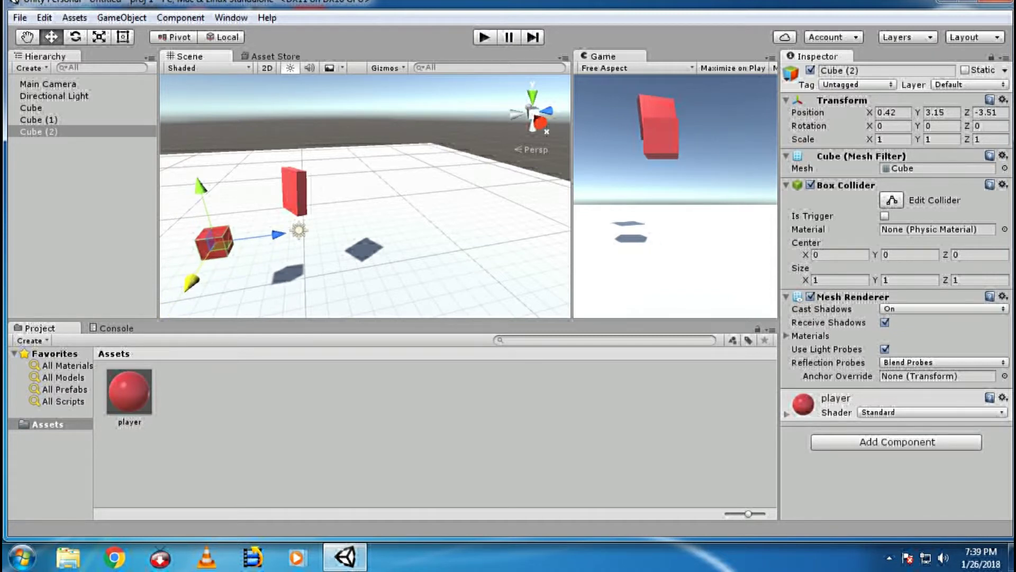
drag(200, 186, 210, 217)
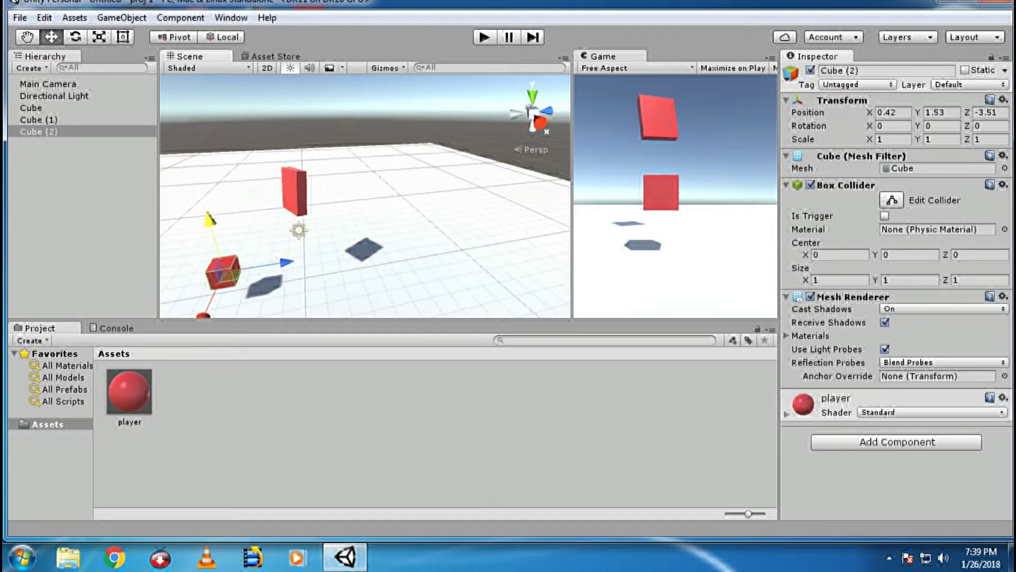
drag(203, 312, 203, 315)
drag(271, 265, 312, 258)
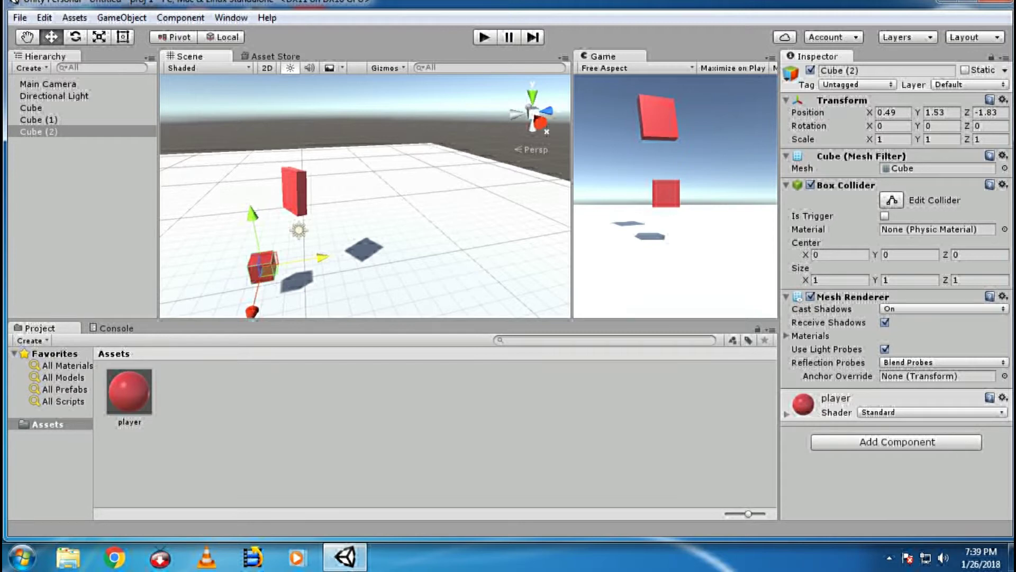
key(ctrl+p)
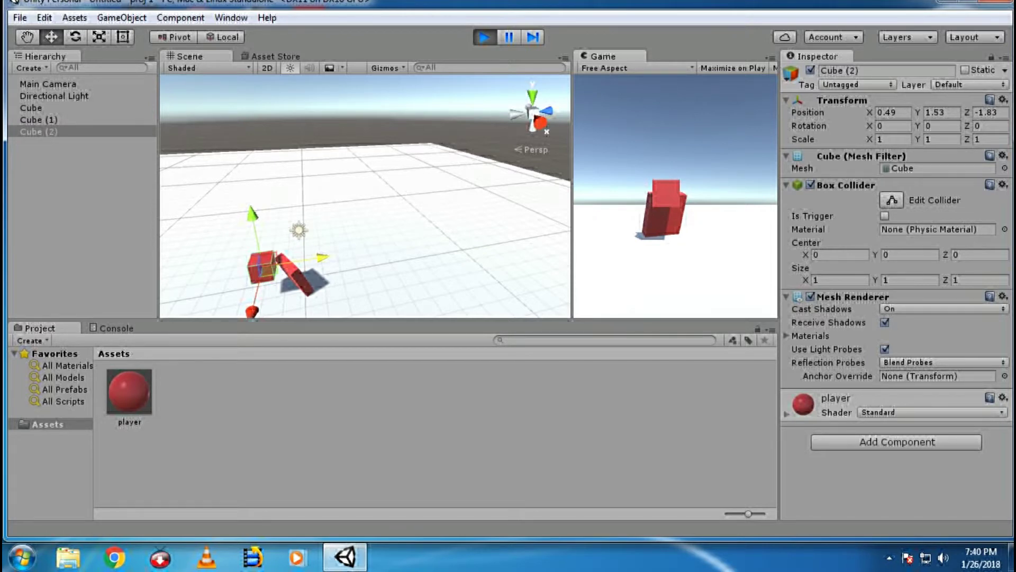
key(ctrl+p)
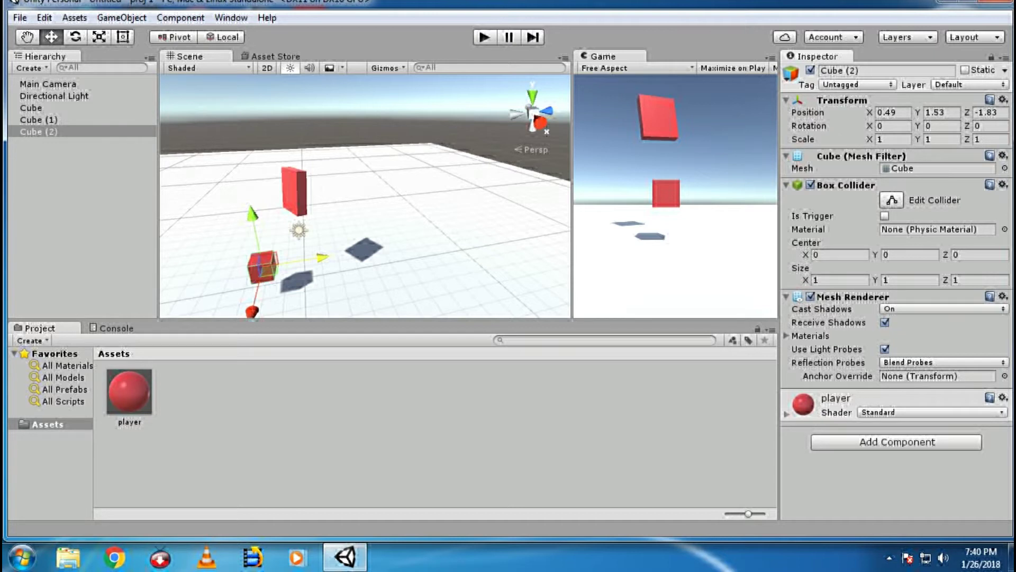
Move the small red cube to X -1.15, Z -1.56 and stretch its Z scale to about 5.01.
drag(252, 310, 258, 289)
drag(327, 239, 331, 239)
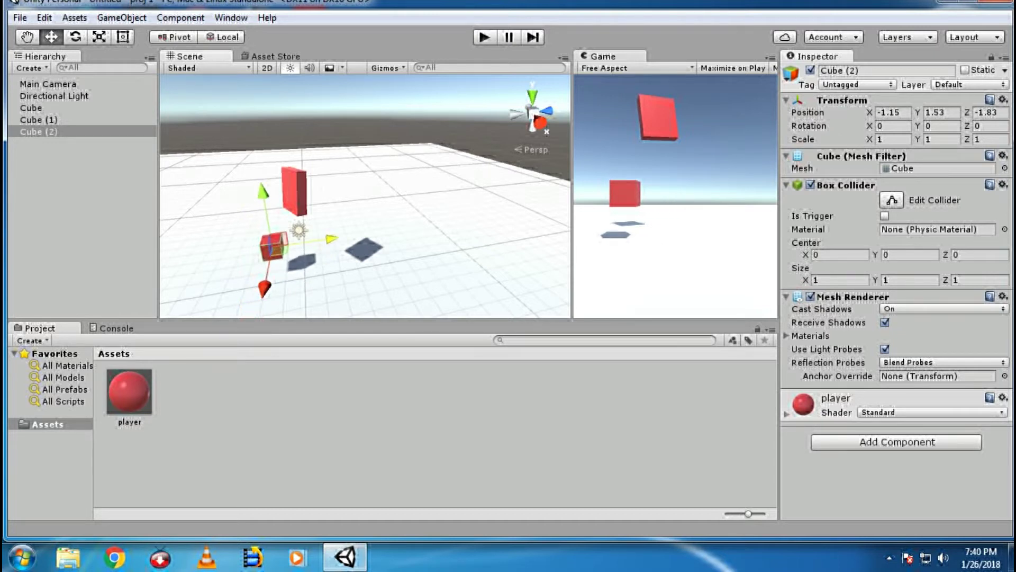
key(r)
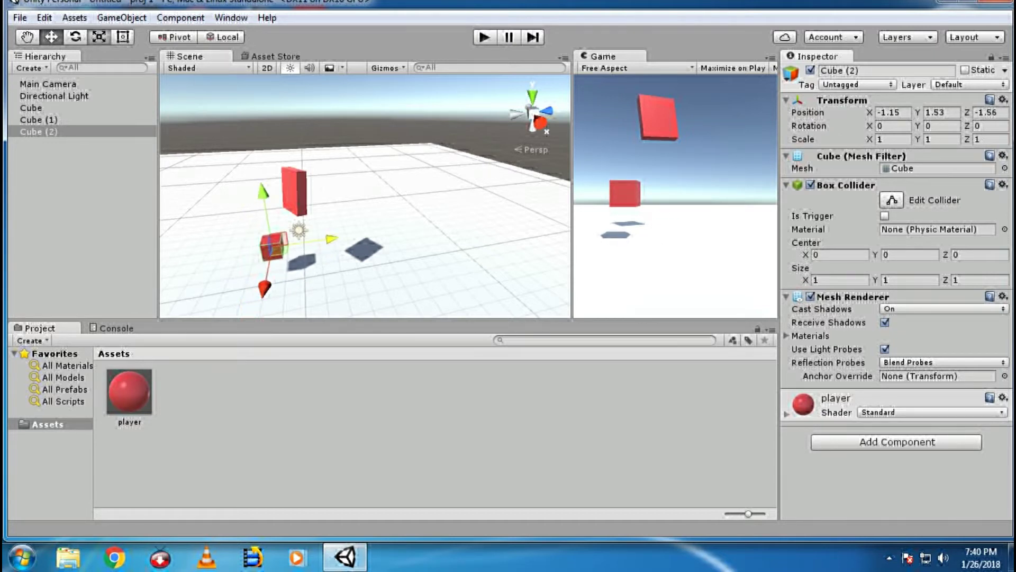
drag(332, 238, 514, 213)
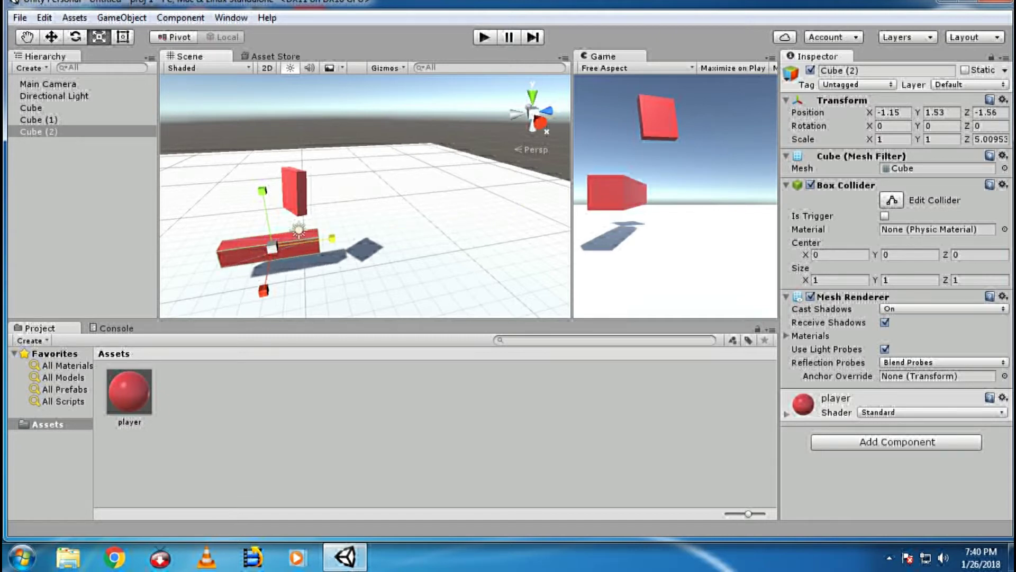
Move the tilted cube above the stretched bar to X 0.53, Y 5.27, Z -1.16, and play and stop the scene.
click(295, 193)
click(51, 37)
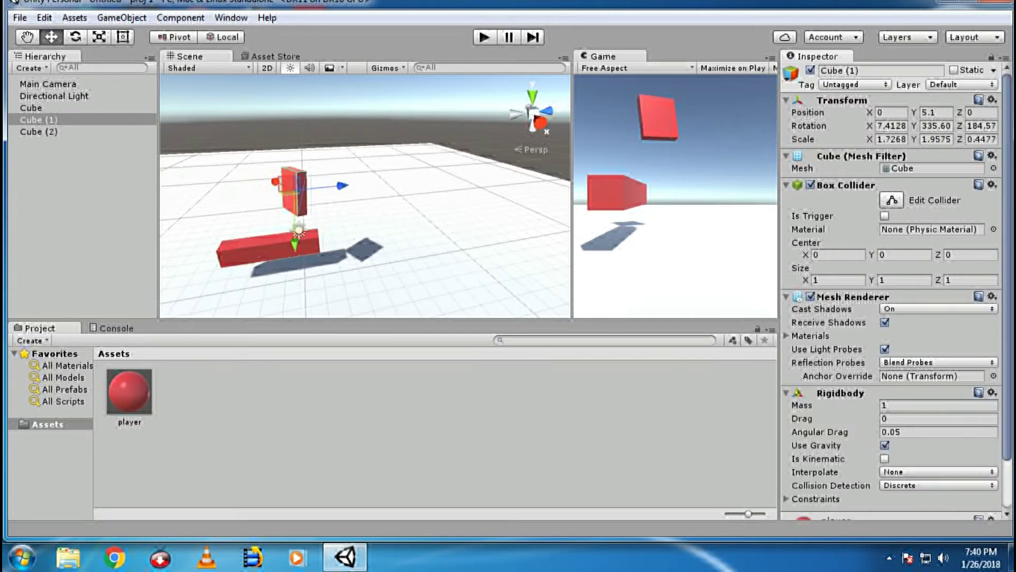
drag(342, 185, 309, 187)
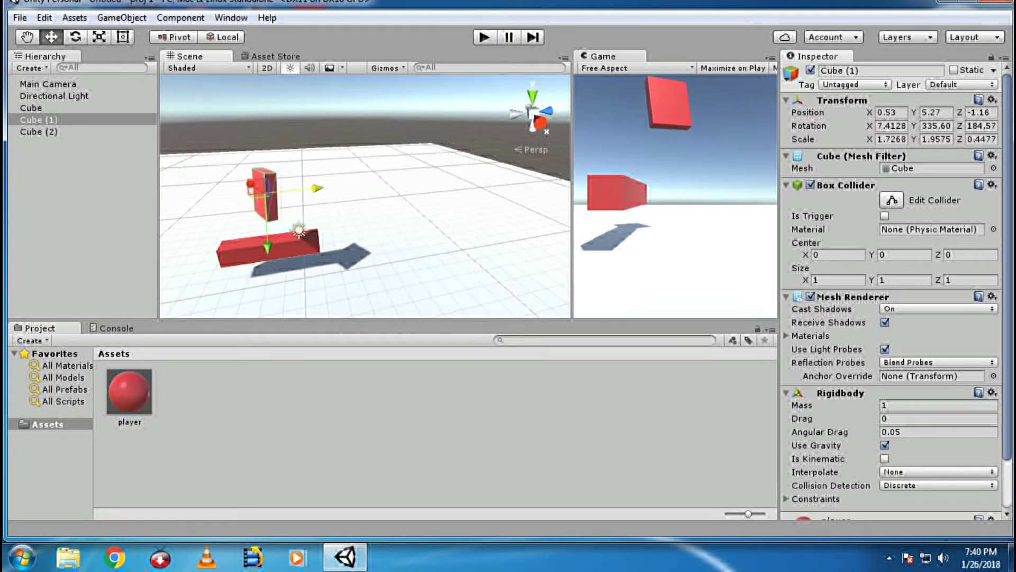
key(ctrl+p)
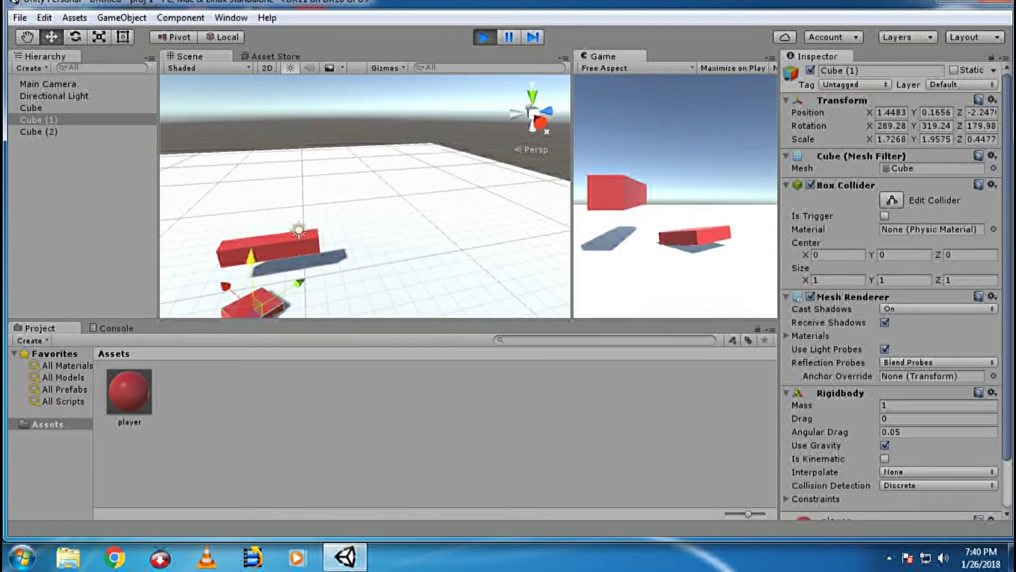
key(ctrl+p)
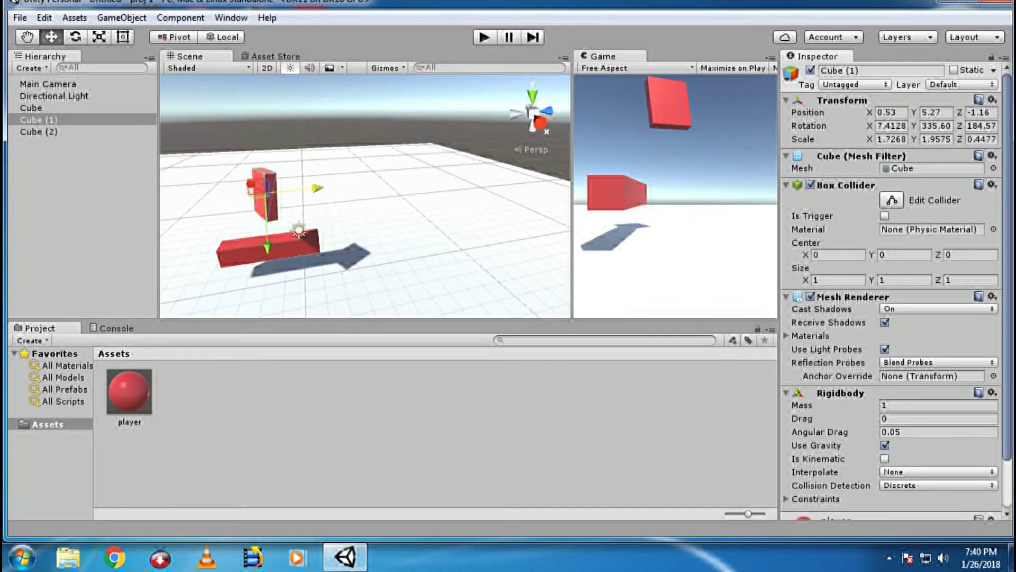
Reposition the tilted cube above the bar at X -1.42, Y 5.01, Z -0.34, and play and stop the scene.
drag(259, 187, 267, 225)
drag(275, 283, 275, 285)
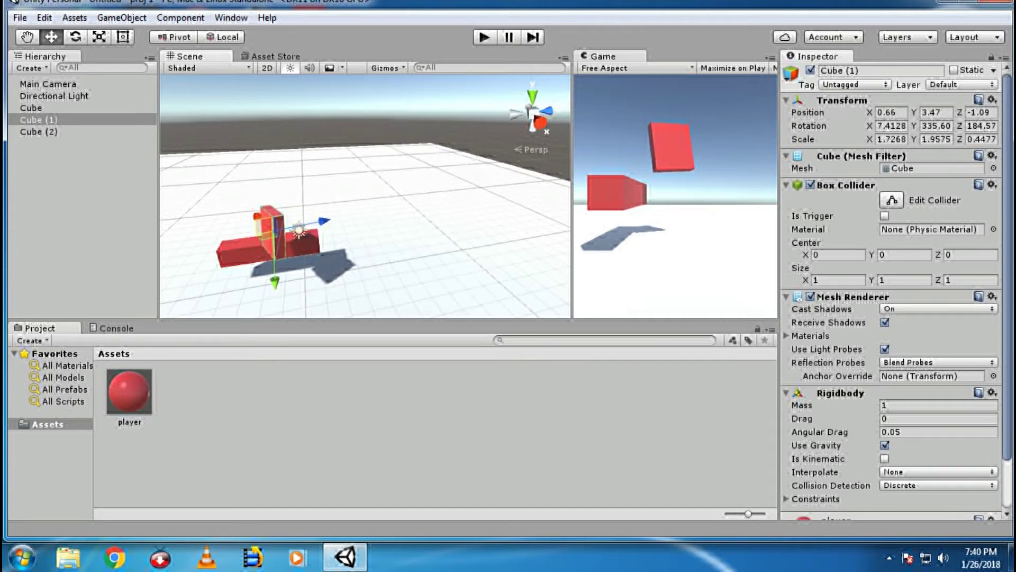
drag(323, 220, 348, 216)
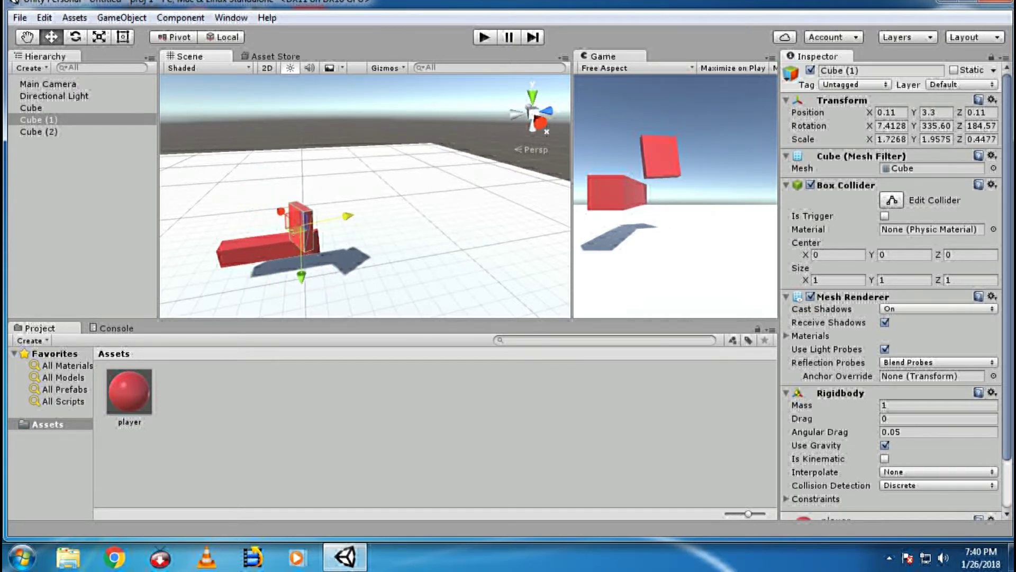
drag(301, 276, 301, 270)
drag(282, 206, 280, 205)
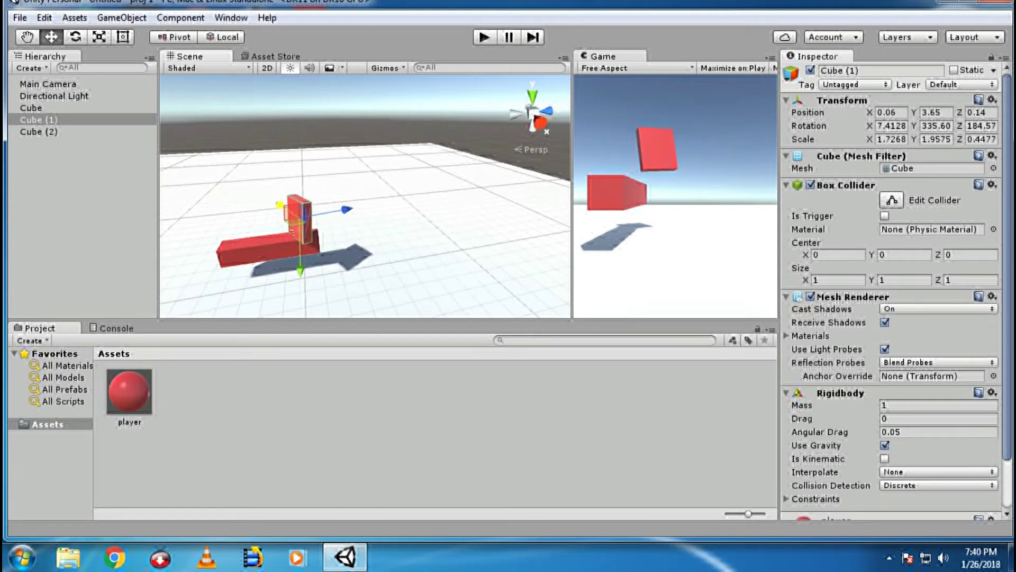
drag(300, 270, 290, 239)
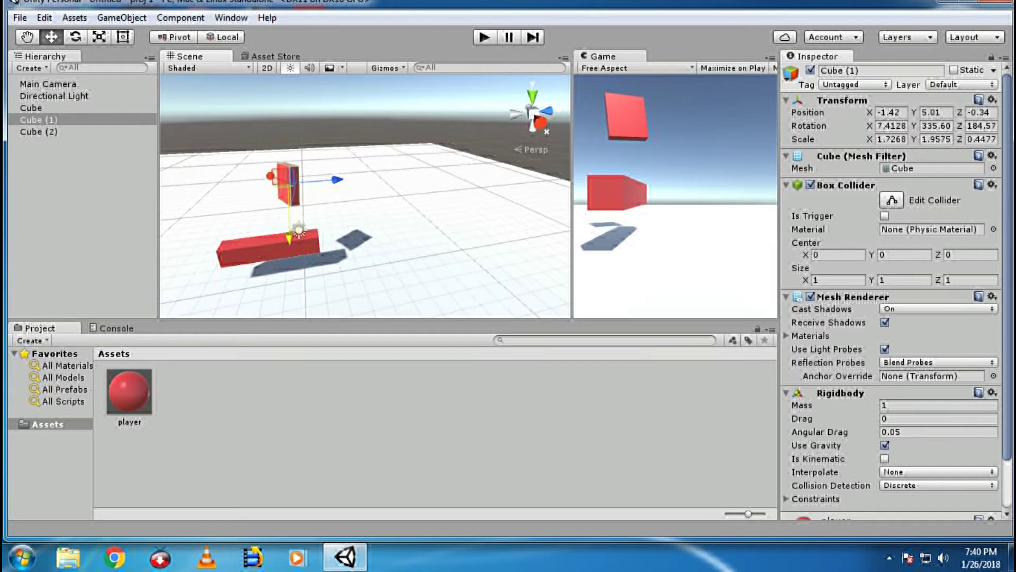
key(ctrl+p)
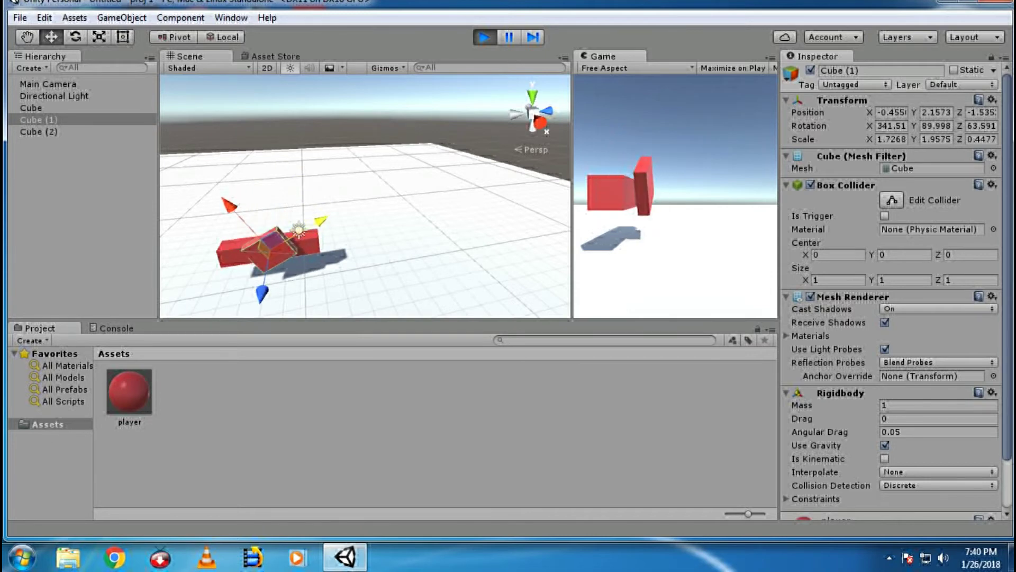
key(ctrl+p)
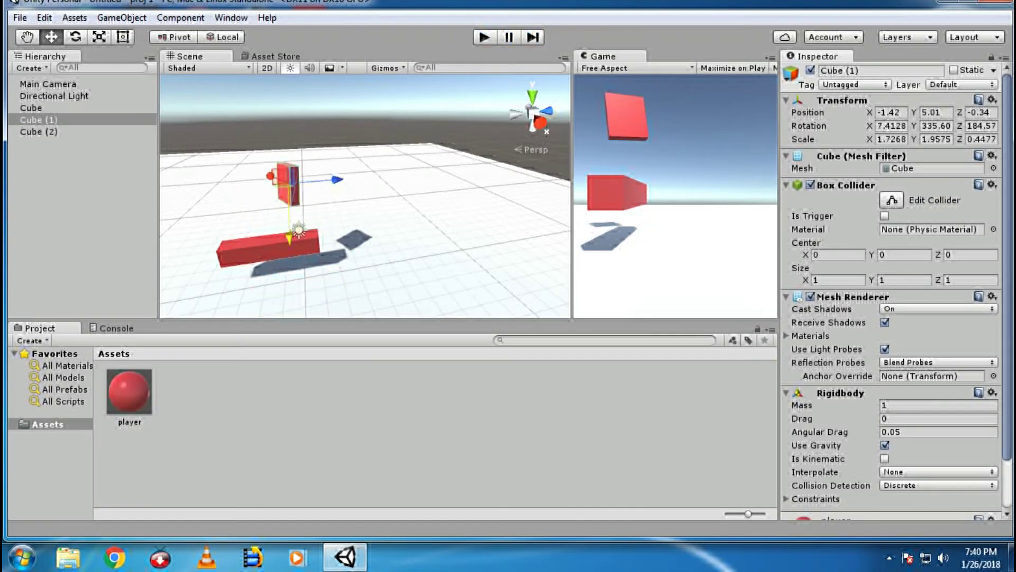
Add a Rigidbody physics component to the stretched red bar and start playing the scene.
click(269, 249)
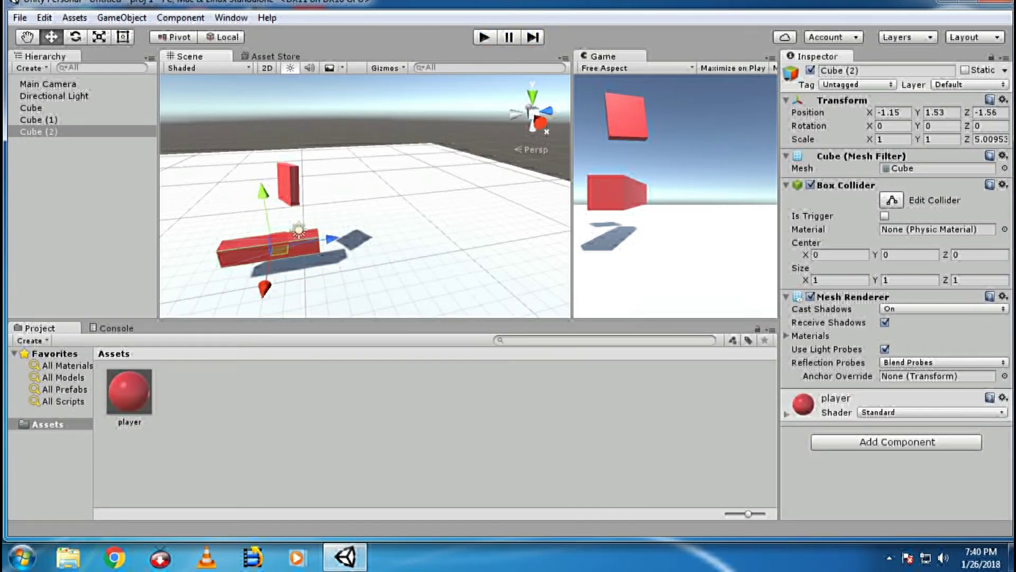
click(897, 441)
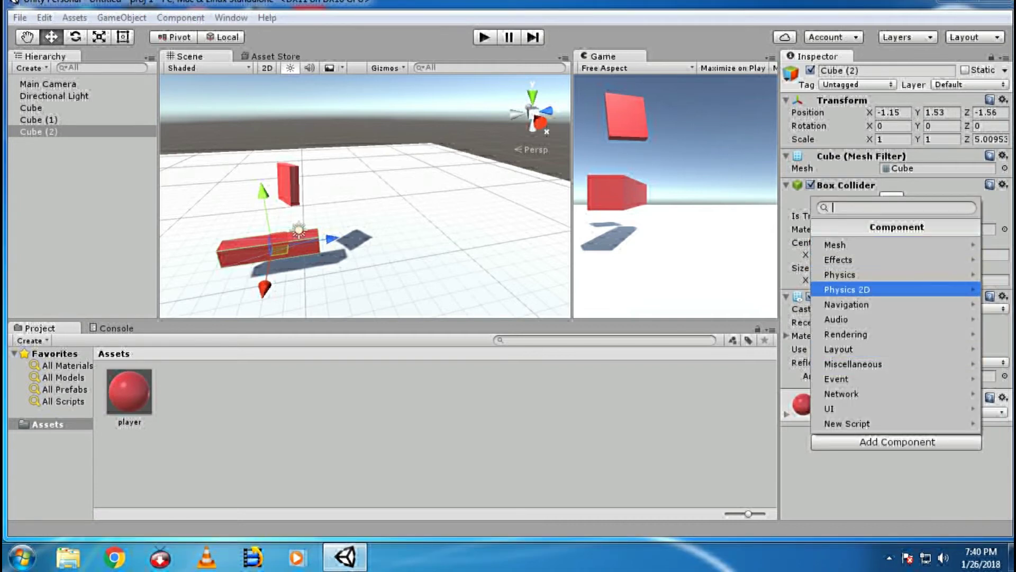
click(896, 260)
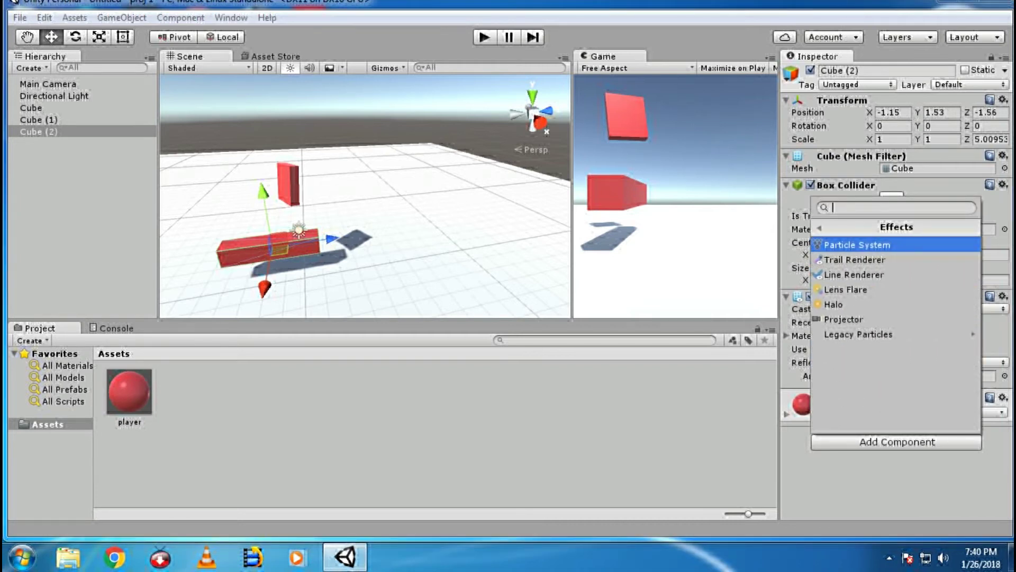
key(Left)
key(Down)
key(Return)
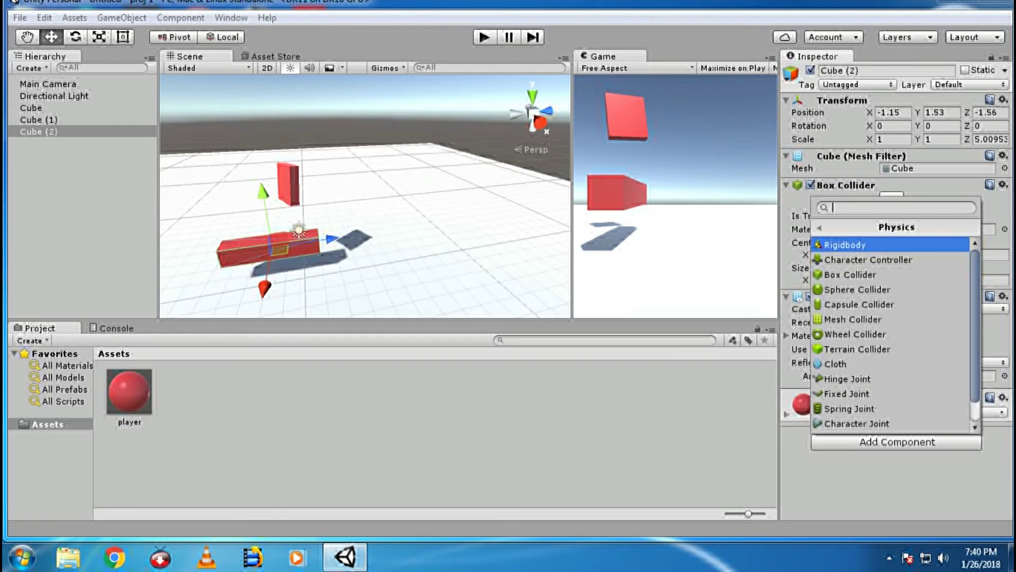
key(Return)
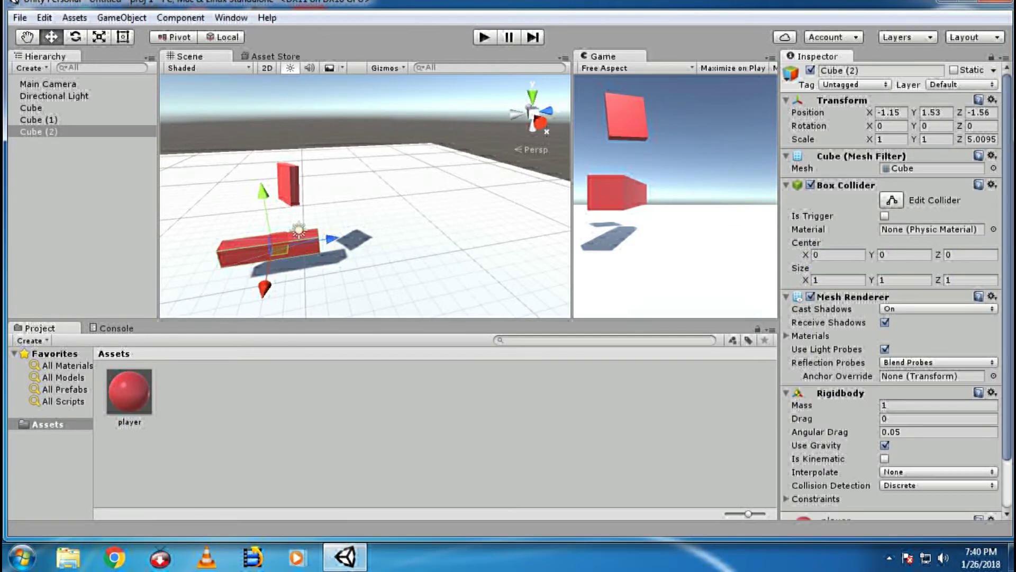
key(ctrl+p)
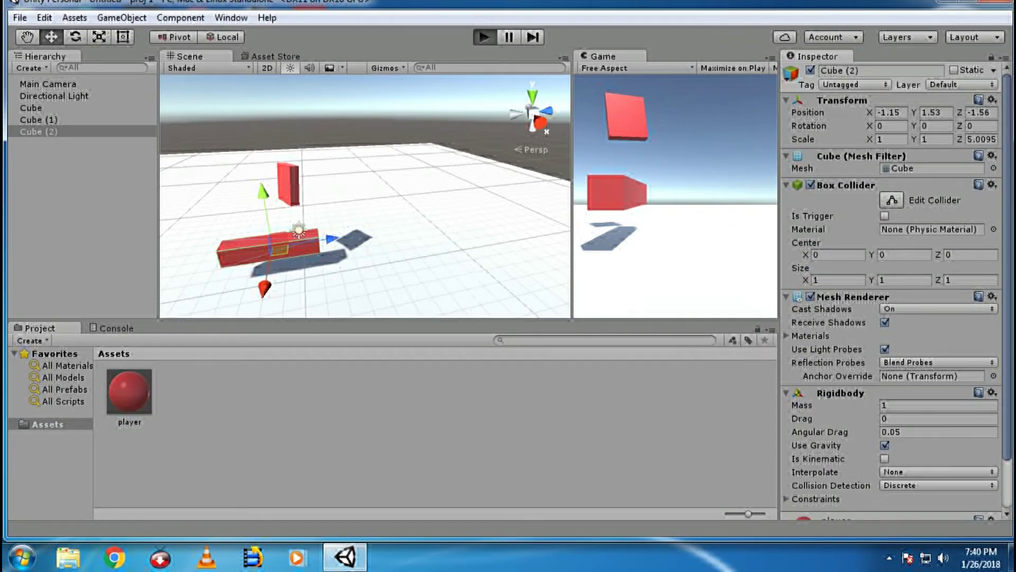